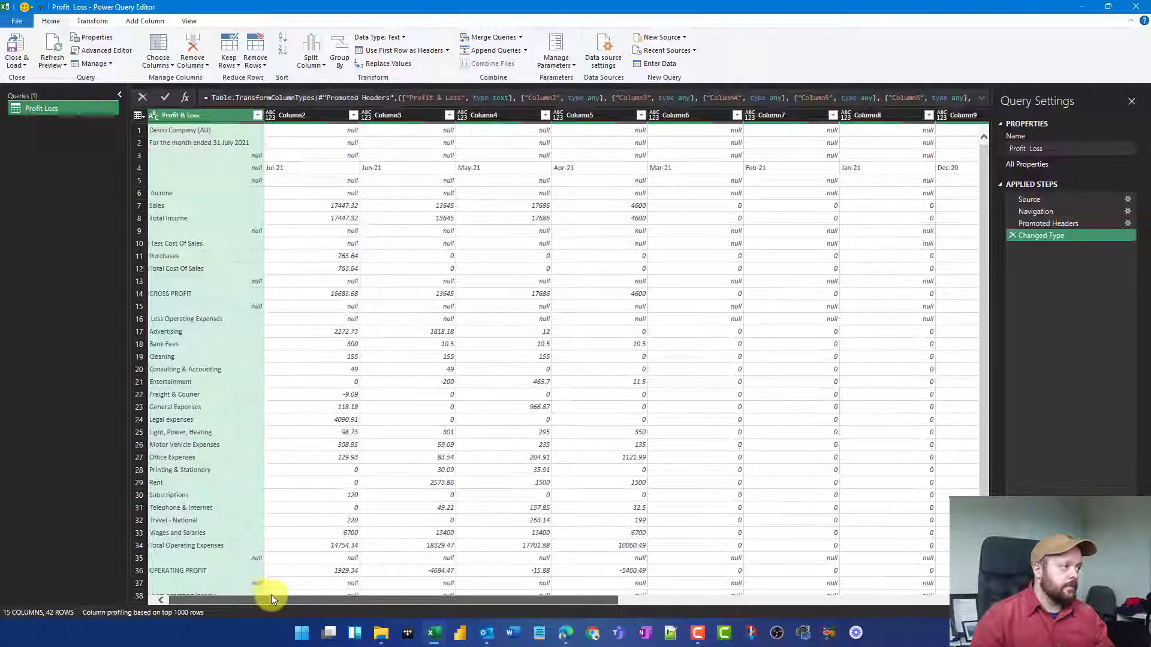
# Step: Remove the top 3 rows of the Profit Loss query and promote the month row to column headers
pyautogui.moveTo(266, 599); pyautogui.dragTo(291, 598)
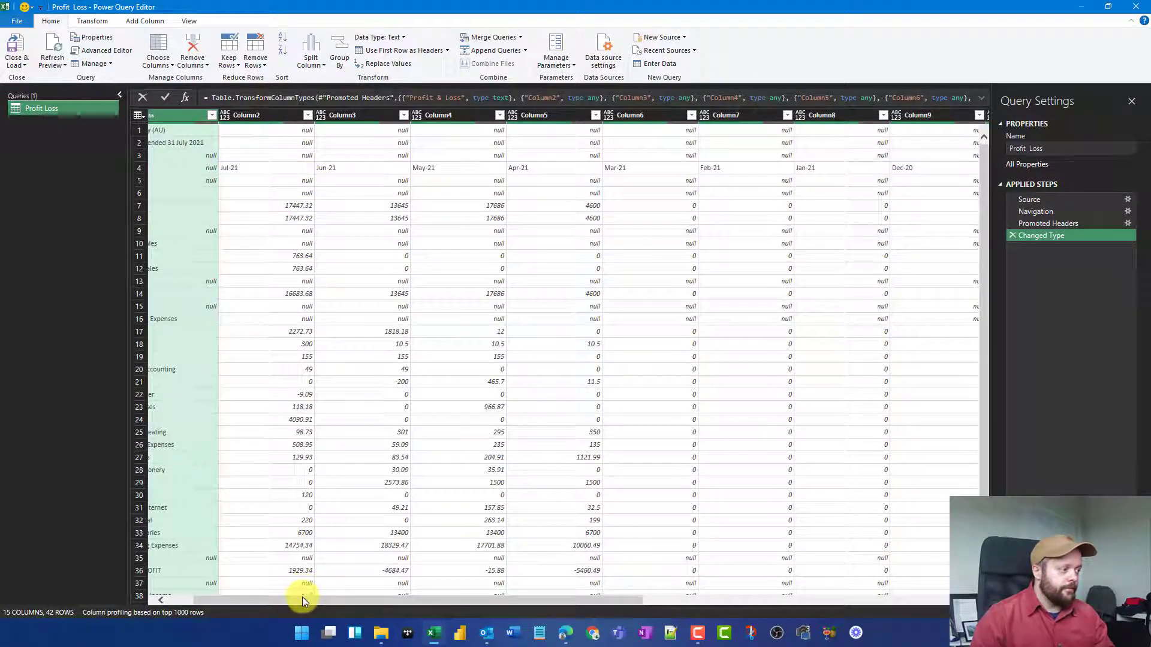
pyautogui.moveTo(297, 604); pyautogui.dragTo(606, 617)
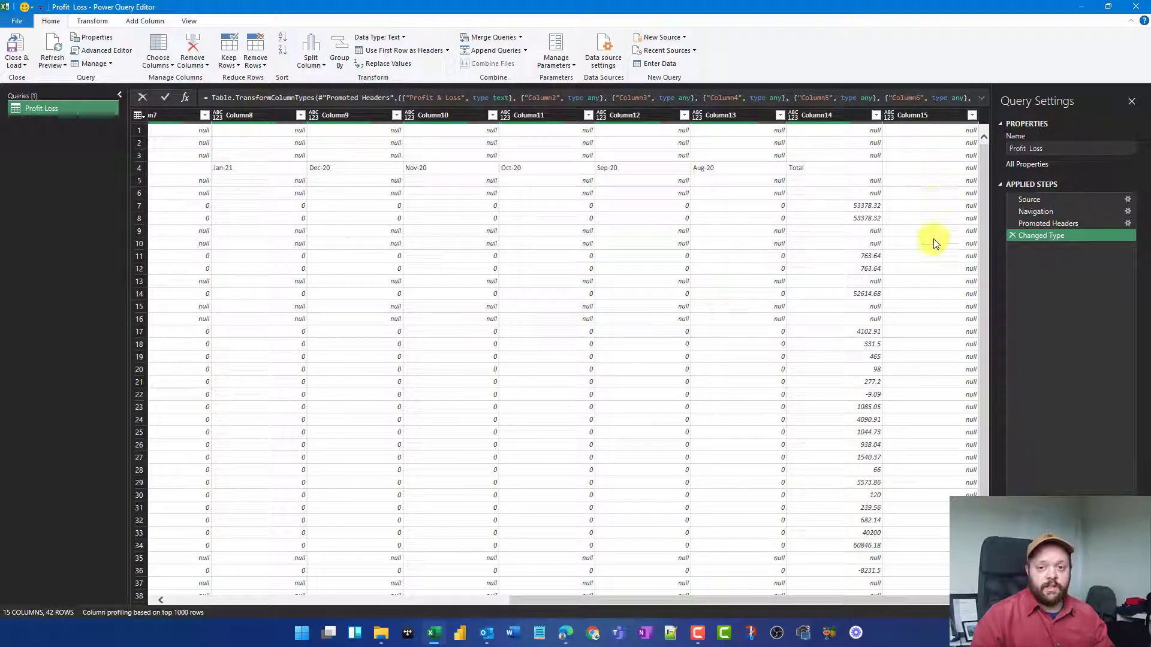
pyautogui.moveTo(750, 600); pyautogui.dragTo(259, 599)
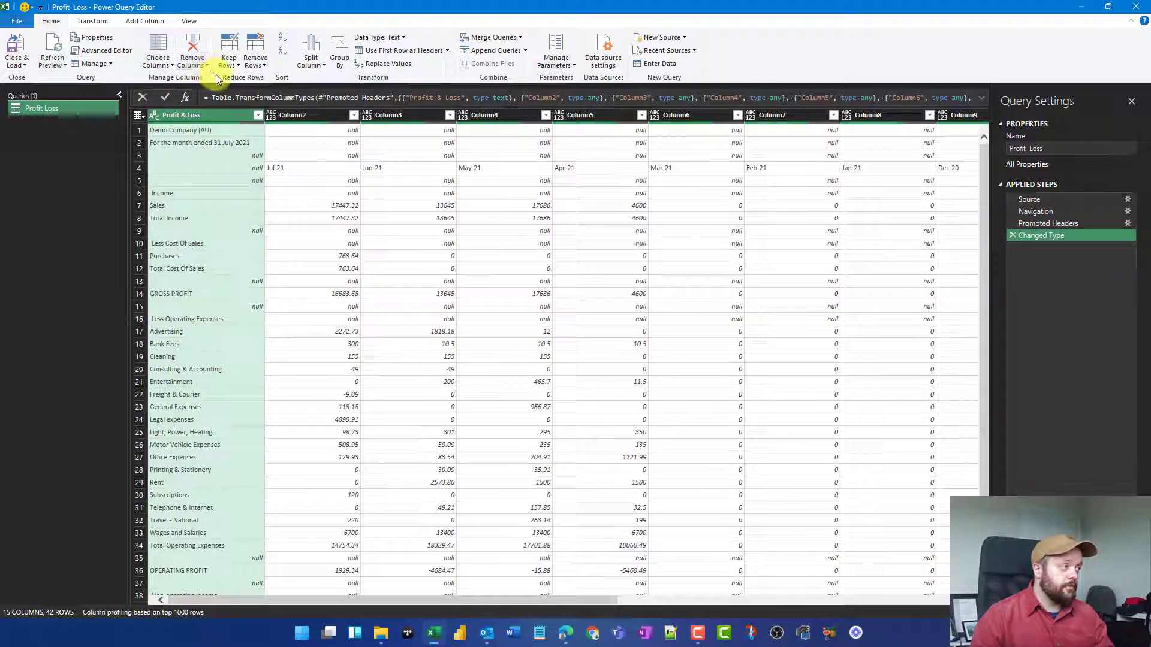
pyautogui.click(260, 65)
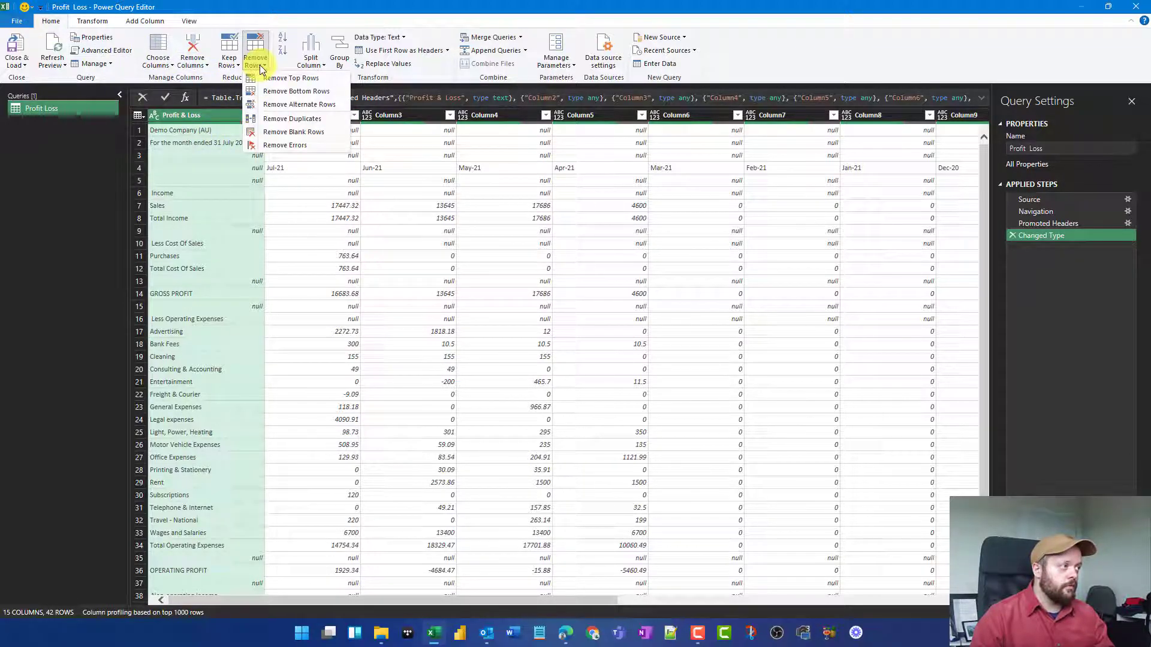
pyautogui.click(284, 80)
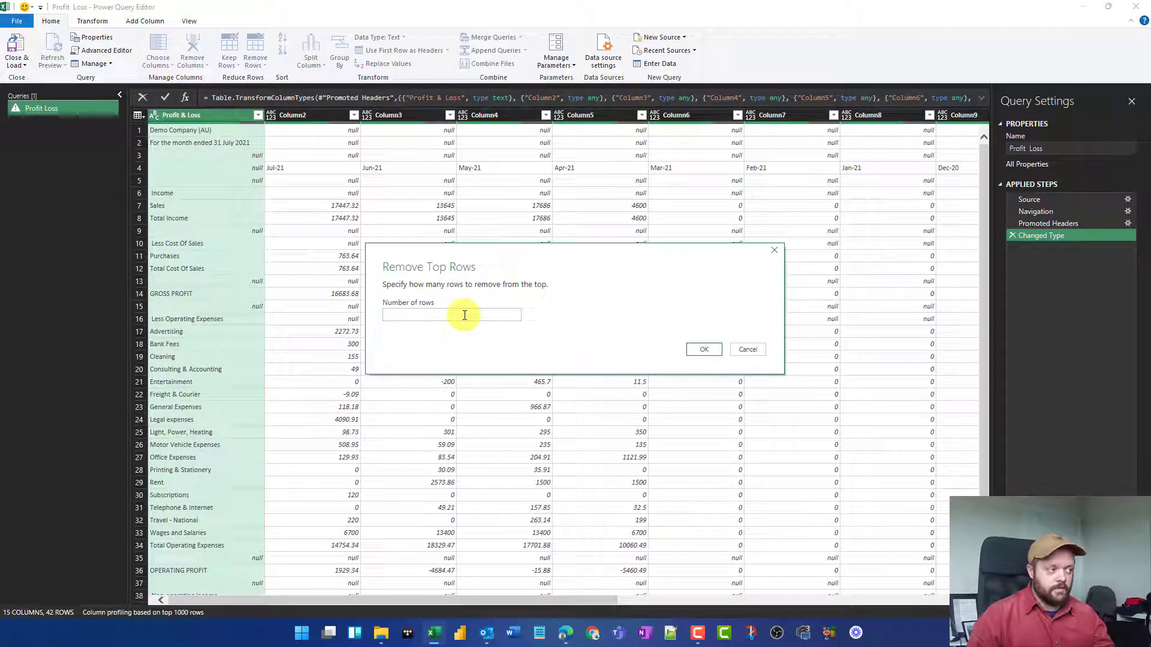
pyautogui.click(704, 349)
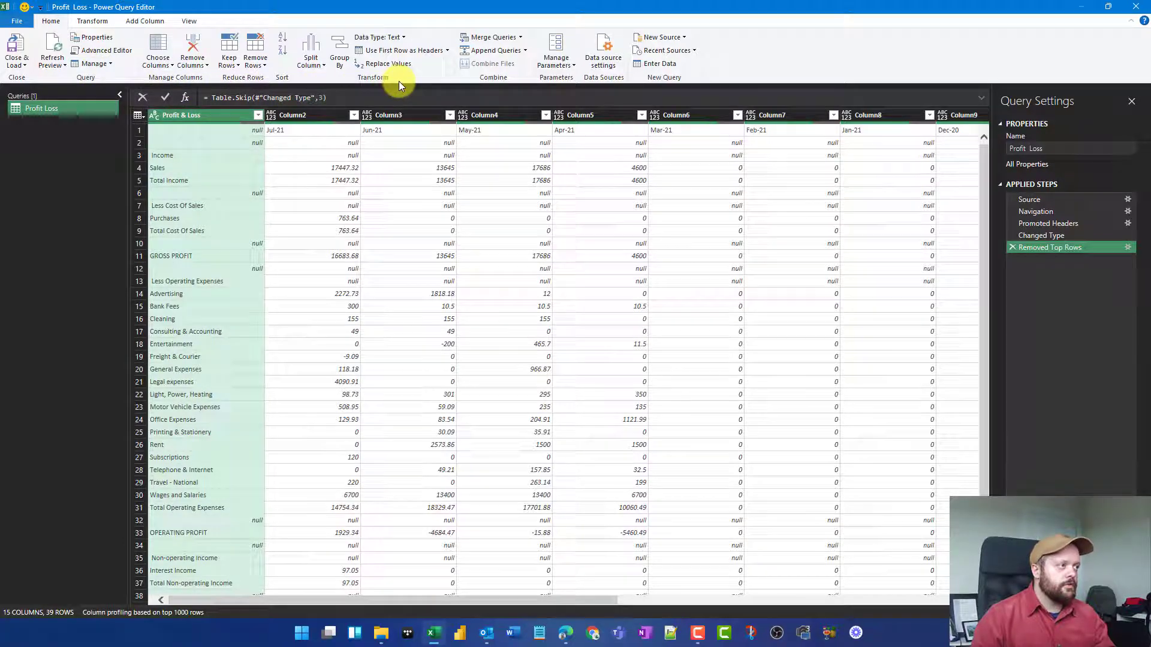
pyautogui.click(381, 51)
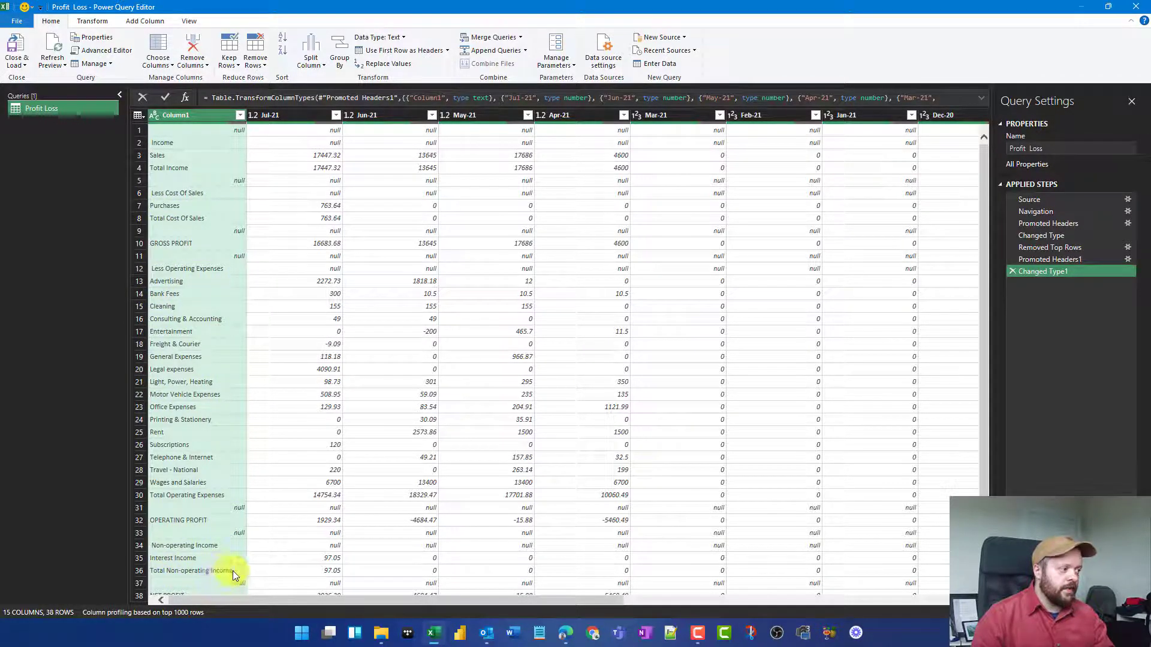
# Step: Exclude null, Less Cost Of Sales, Less Operating Expenses, Non-operating Income, GROSS PROFIT, NET PROFIT and OPERATING PROFIT in the Column1 filter
pyautogui.click(240, 116)
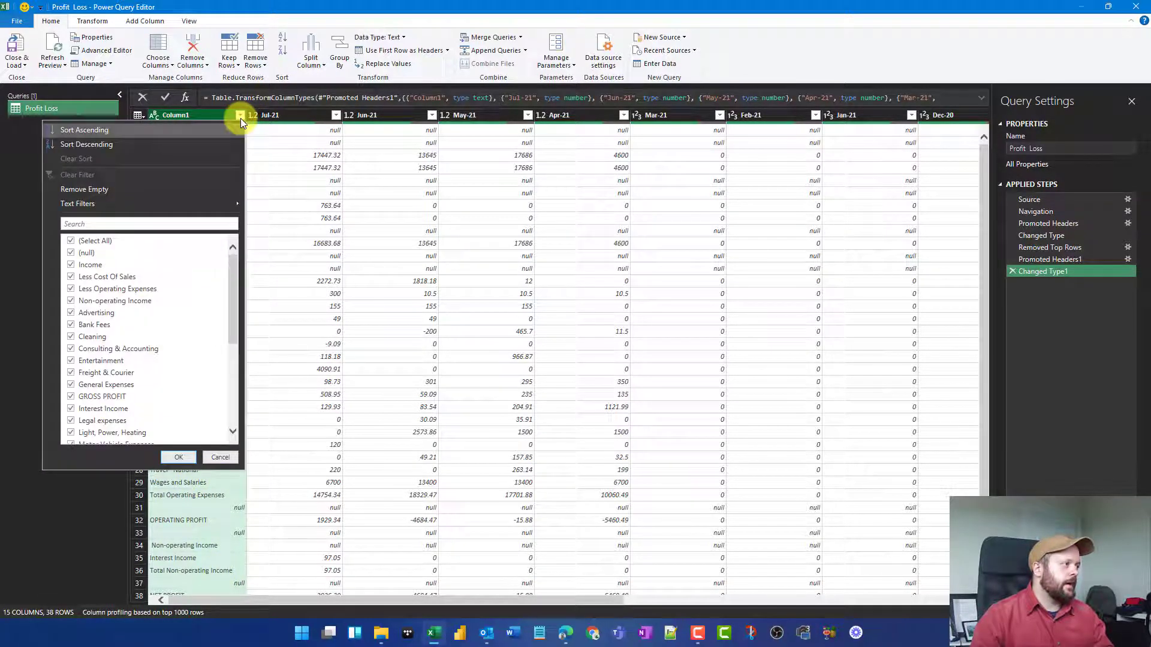
pyautogui.click(70, 252)
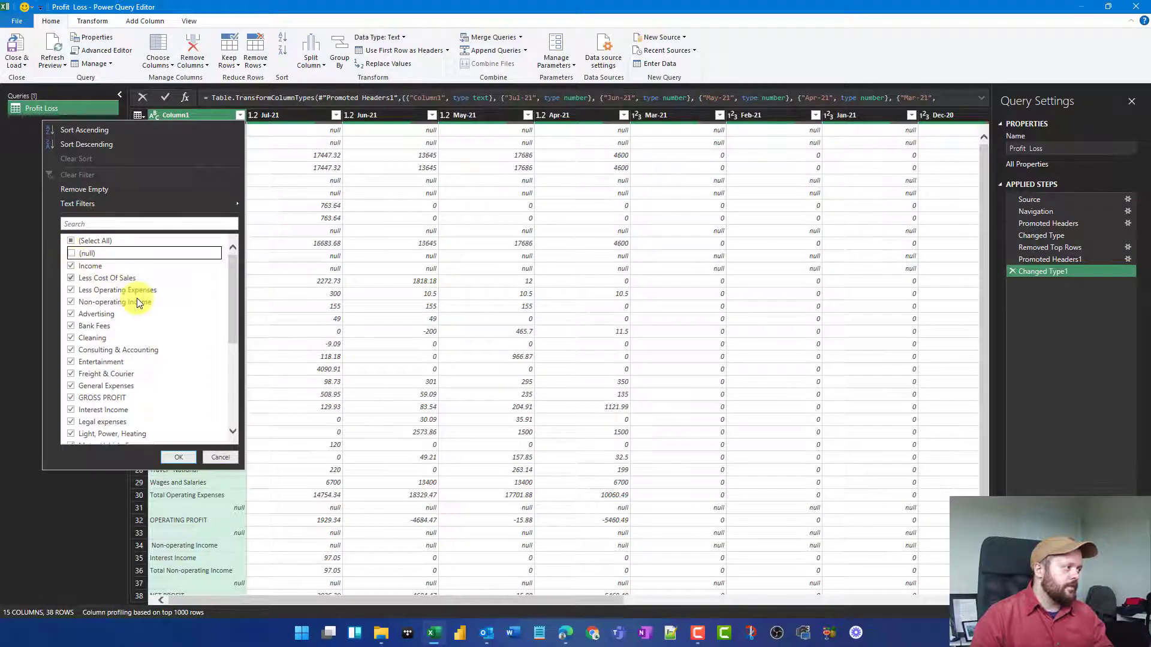
pyautogui.click(76, 281)
pyautogui.click(75, 290)
pyautogui.click(75, 302)
pyautogui.scroll(-3, 228, 301)
pyautogui.click(91, 296)
pyautogui.click(90, 357)
pyautogui.click(88, 384)
# Step: Also exclude Total Cost Of Sales, Total Income, Total Non-operating Income and Total Operating Expenses, and apply the Column1 filter
pyautogui.scroll(-3, 231, 359)
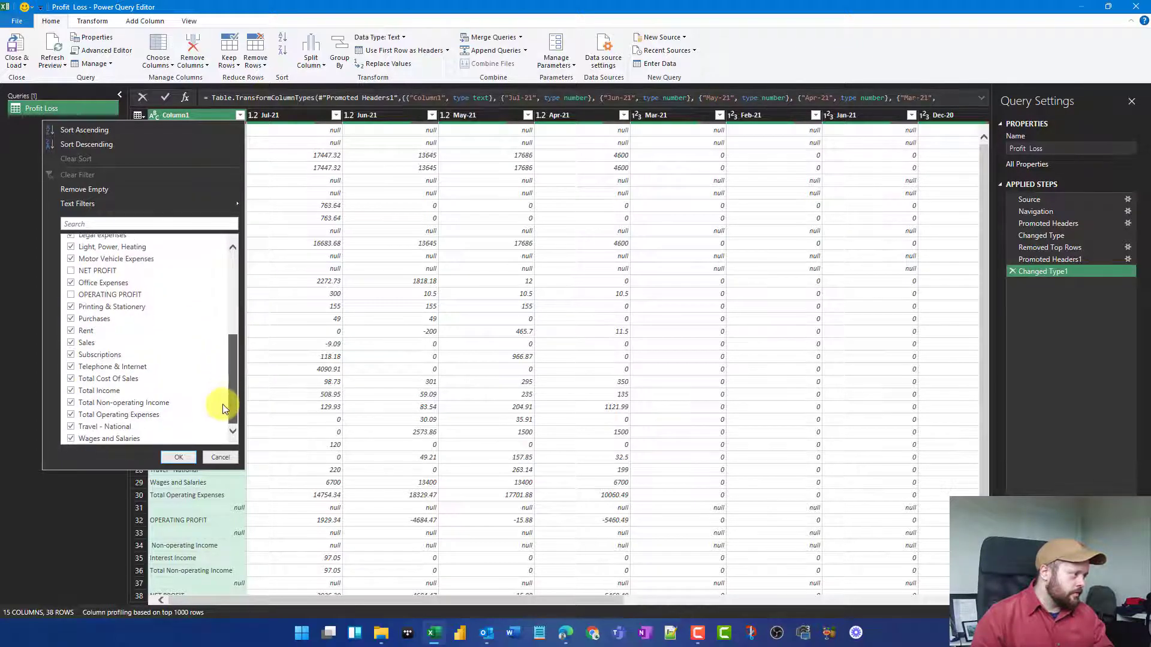
pyautogui.click(97, 379)
pyautogui.click(96, 391)
pyautogui.click(96, 406)
pyautogui.click(99, 418)
pyautogui.moveTo(234, 364); pyautogui.dragTo(233, 257)
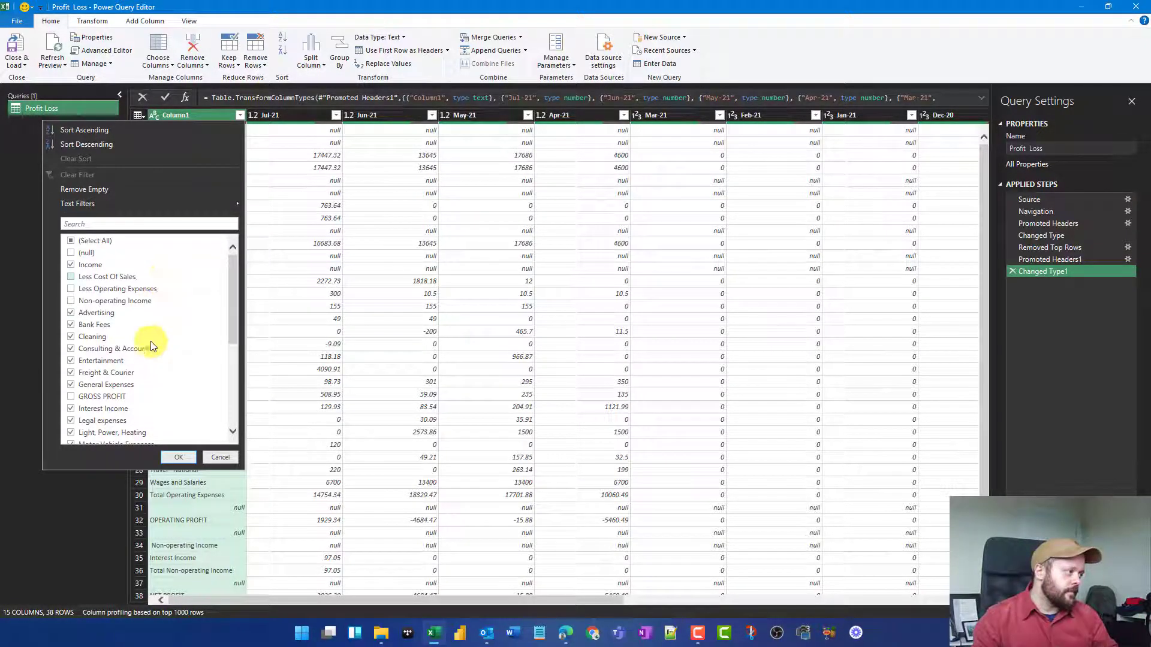
pyautogui.click(179, 458)
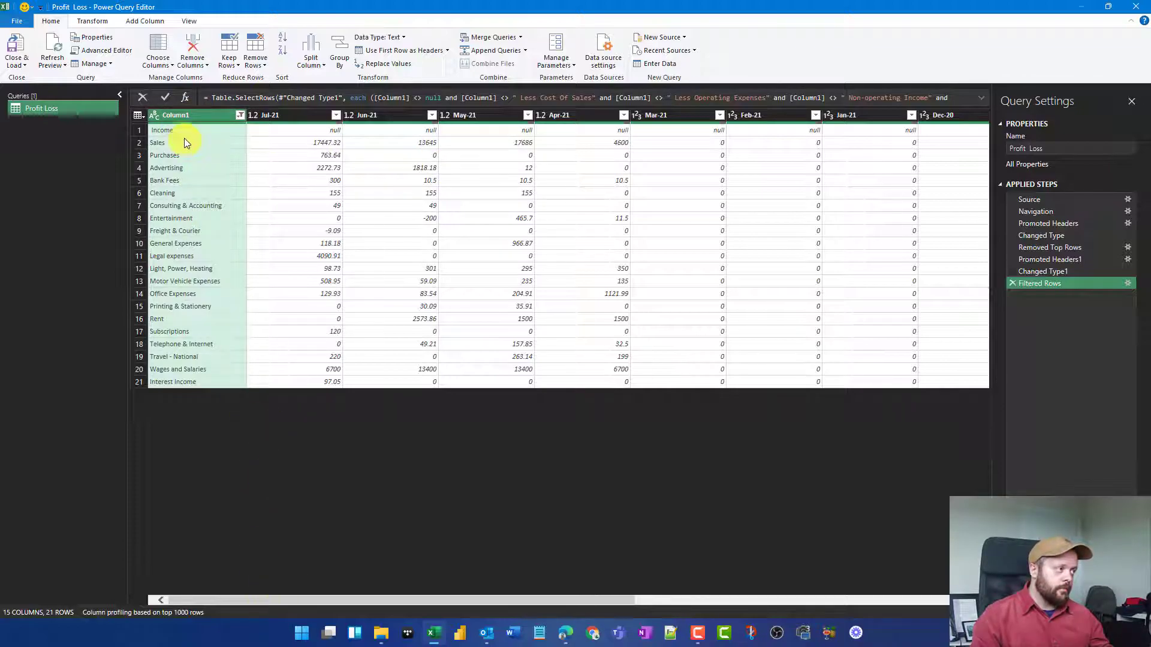
# Step: Keep only Column1 and the month columns Jul-21 through Aug-20, removing all other columns
pyautogui.moveTo(287, 599); pyautogui.dragTo(911, 537)
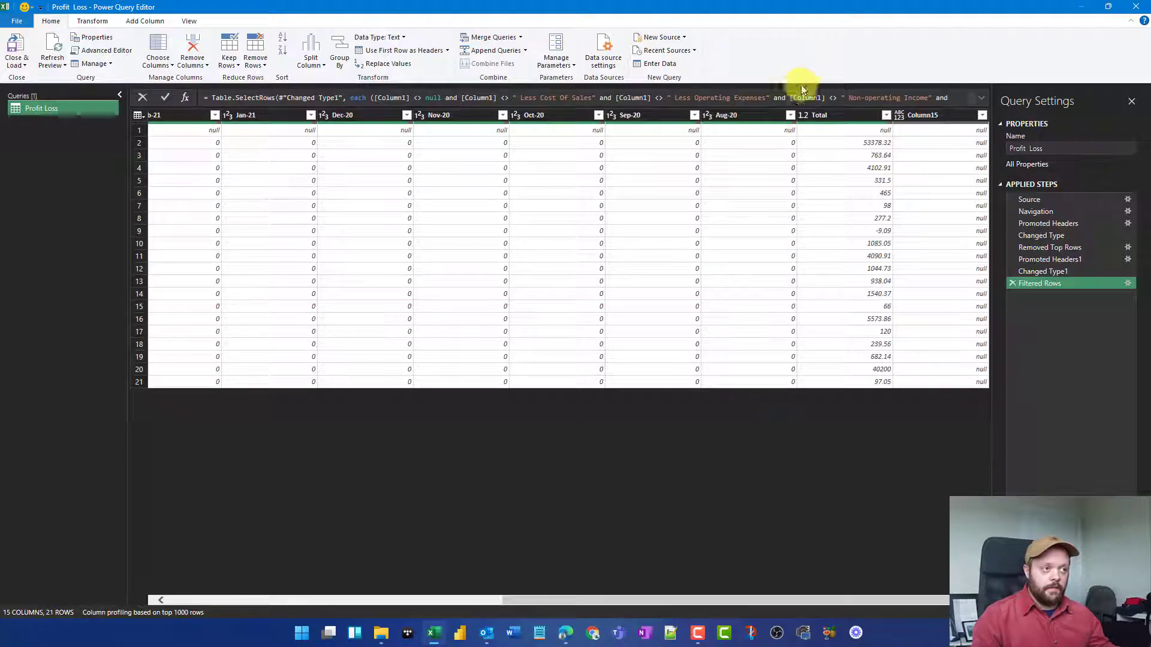
pyautogui.keyDown('shift'); pyautogui.click(749, 115); pyautogui.keyUp('shift')
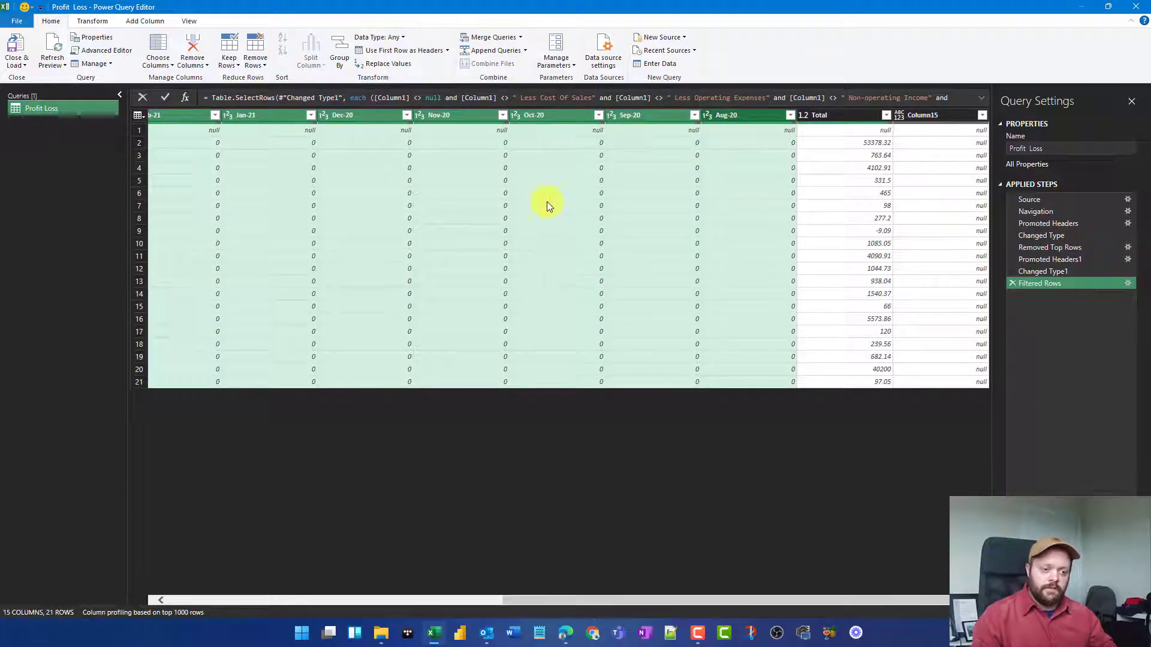
pyautogui.moveTo(720, 601); pyautogui.dragTo(236, 573)
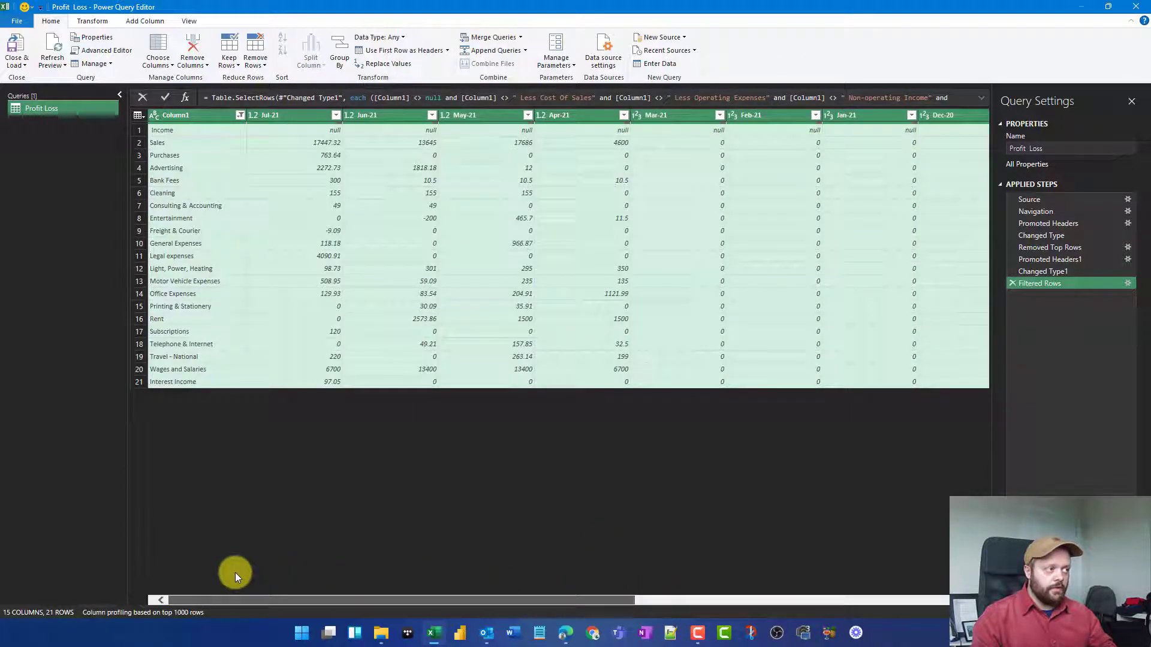
pyautogui.rightClick(301, 114)
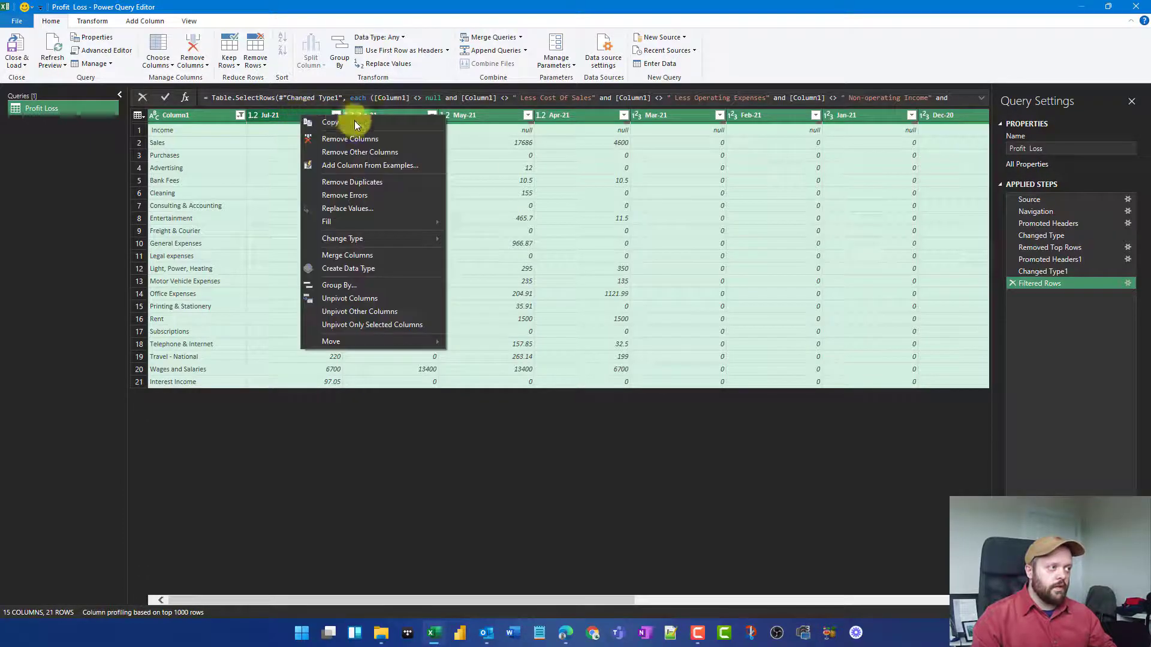
pyautogui.click(378, 153)
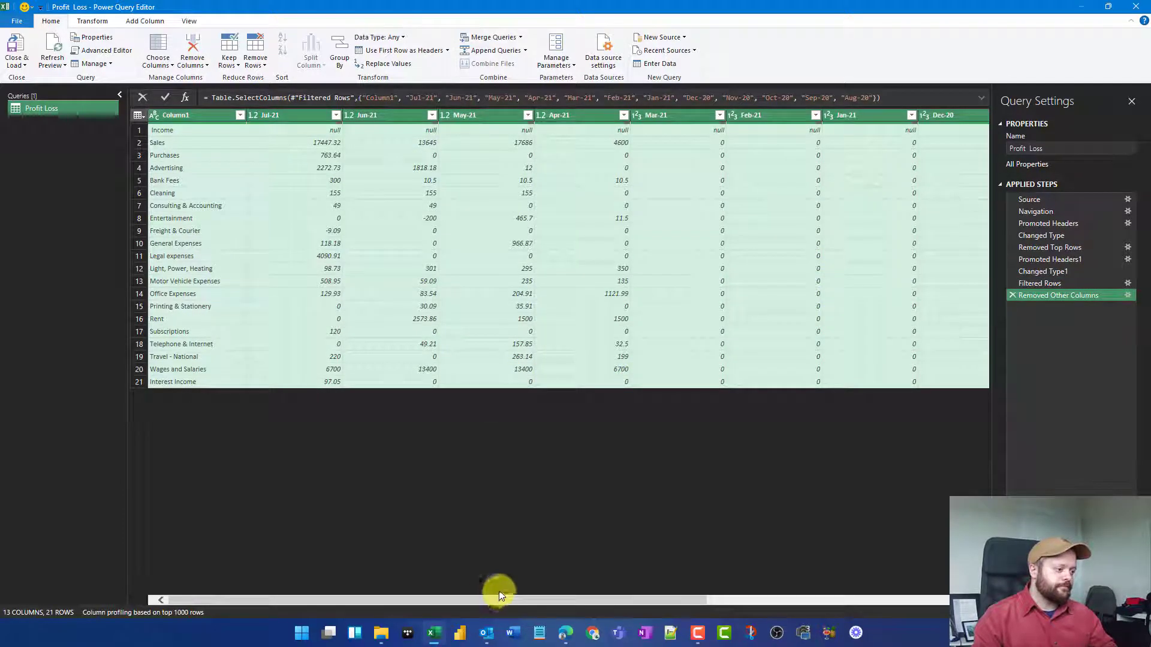
# Step: Unpivot the month columns Jul-21 through Aug-20 into attribute and value columns
pyautogui.moveTo(498, 597); pyautogui.dragTo(779, 598)
pyautogui.moveTo(945, 588); pyautogui.dragTo(137, 536)
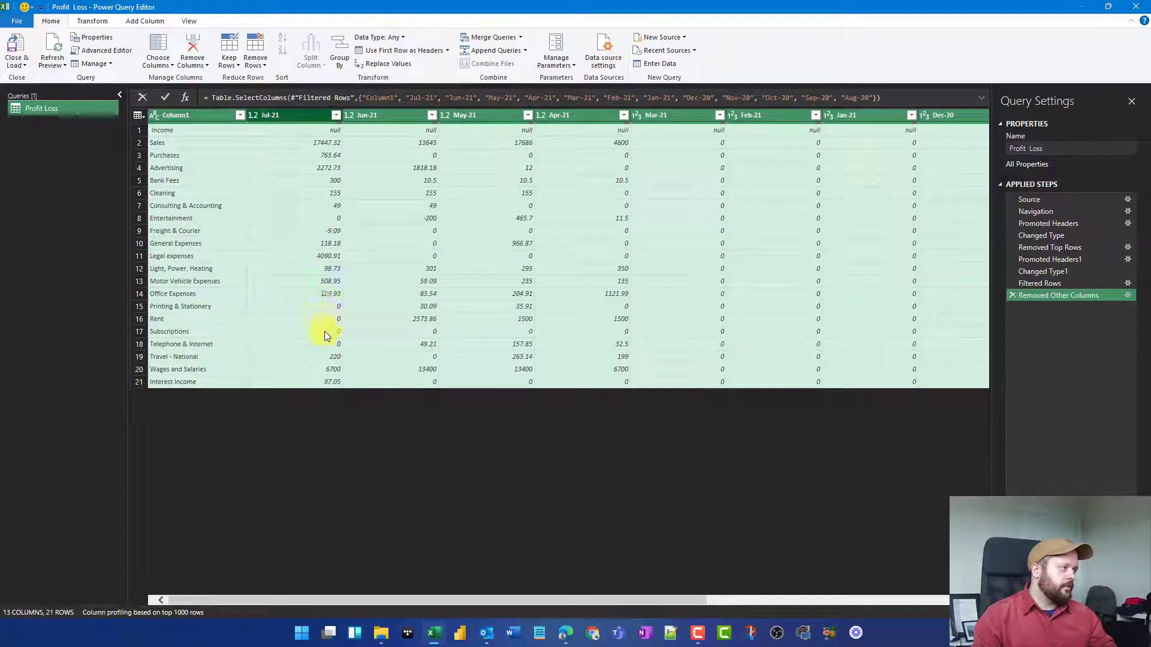
pyautogui.click(310, 115)
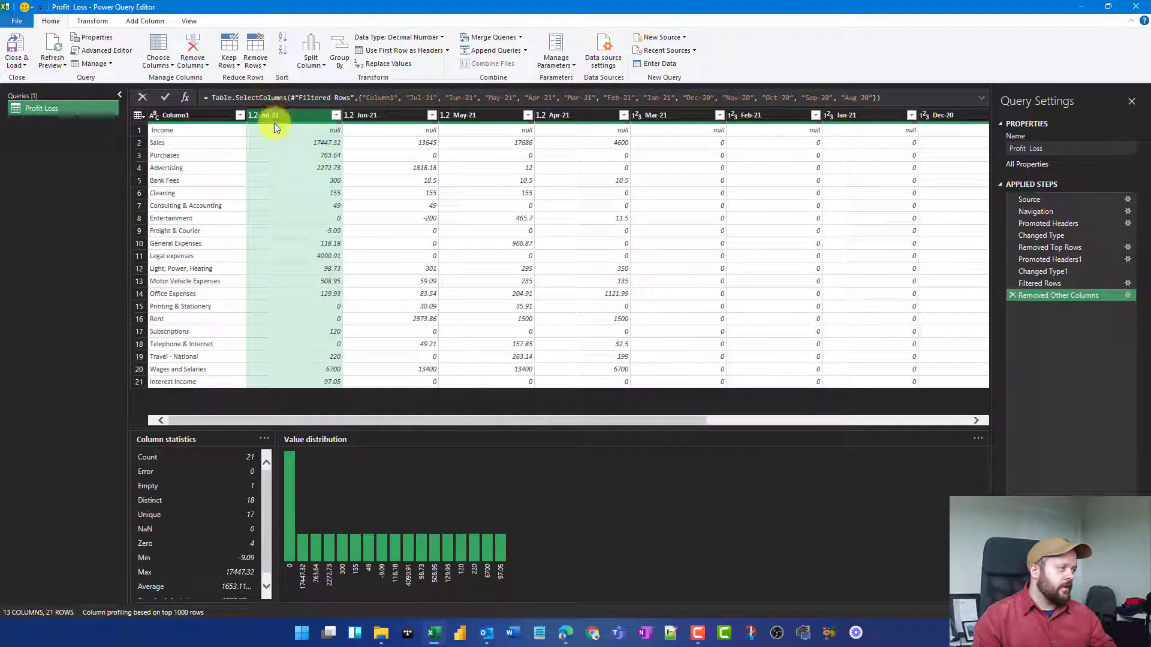
pyautogui.moveTo(337, 422); pyautogui.dragTo(944, 433)
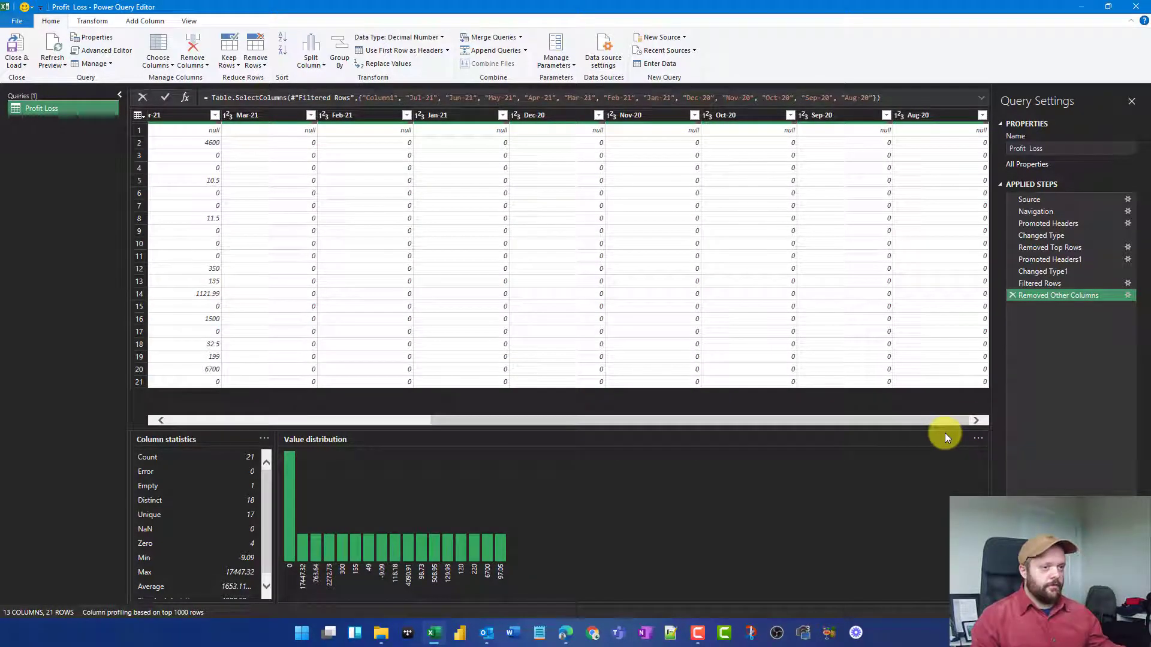
pyautogui.keyDown('shift'); pyautogui.click(923, 115); pyautogui.keyUp('shift')
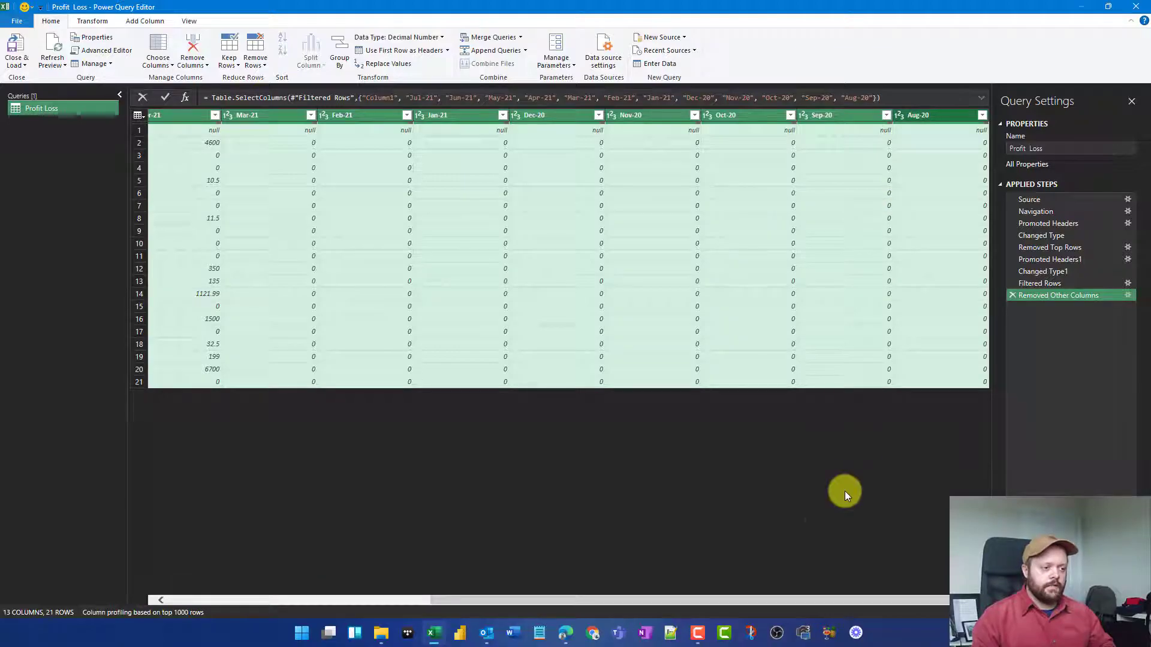
pyautogui.moveTo(749, 600); pyautogui.dragTo(359, 543)
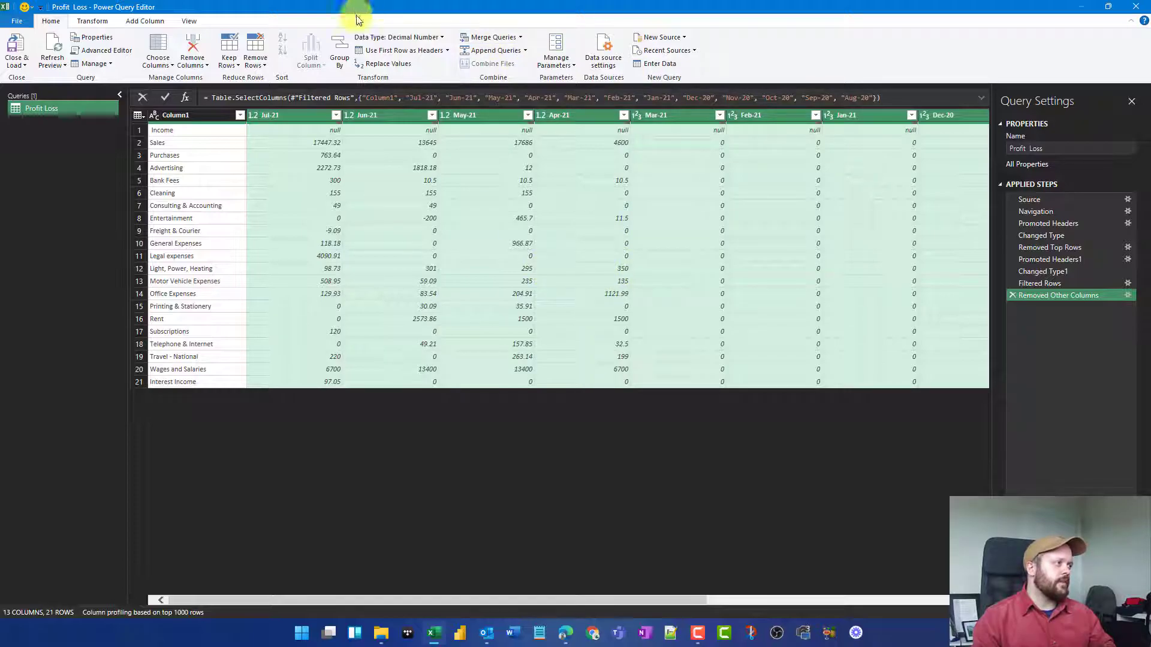
pyautogui.click(93, 23)
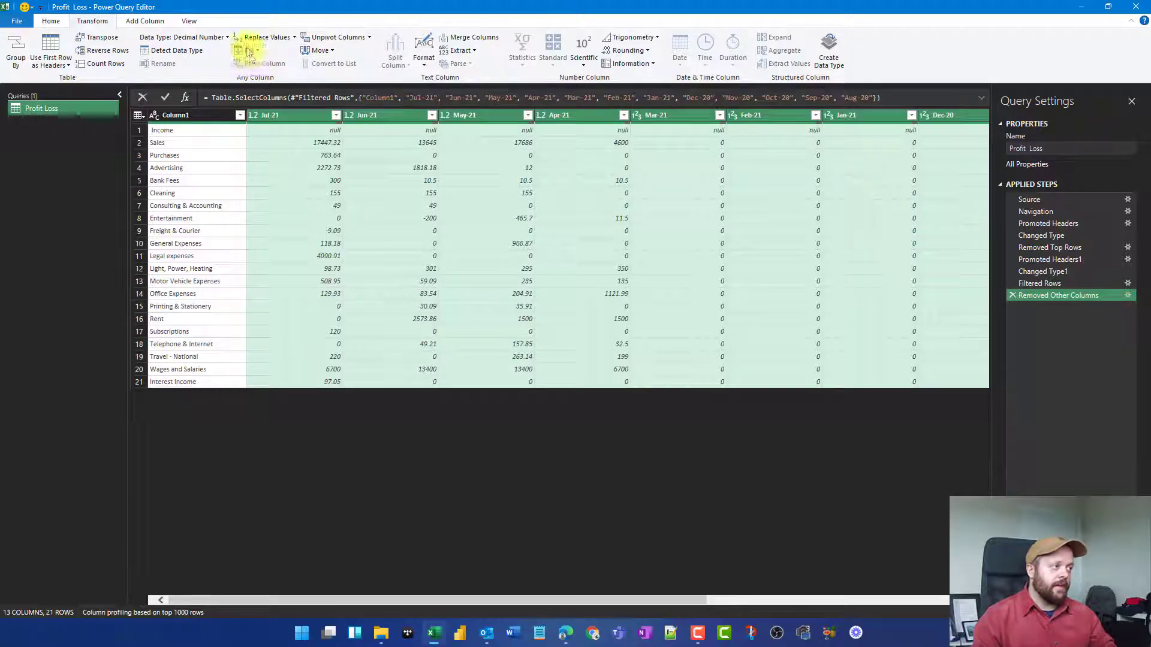
pyautogui.click(335, 37)
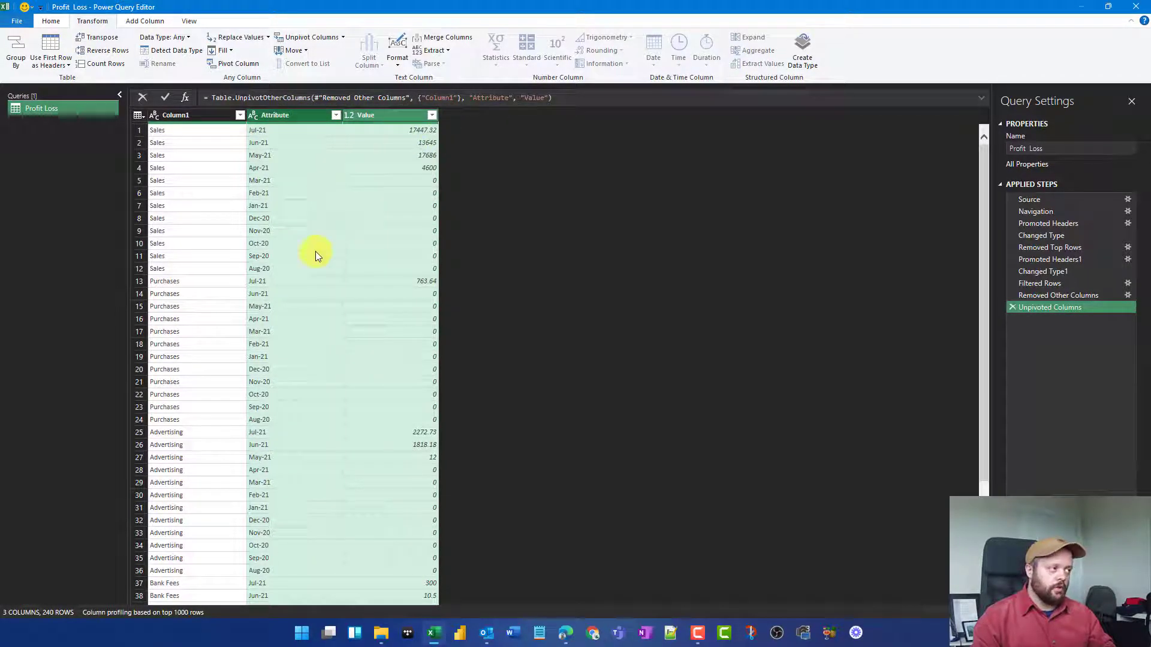
# Step: Filter the Value column to exclude rows with a value of 0
pyautogui.scroll(-4, 209, 155)
pyautogui.scroll(4, 210, 155)
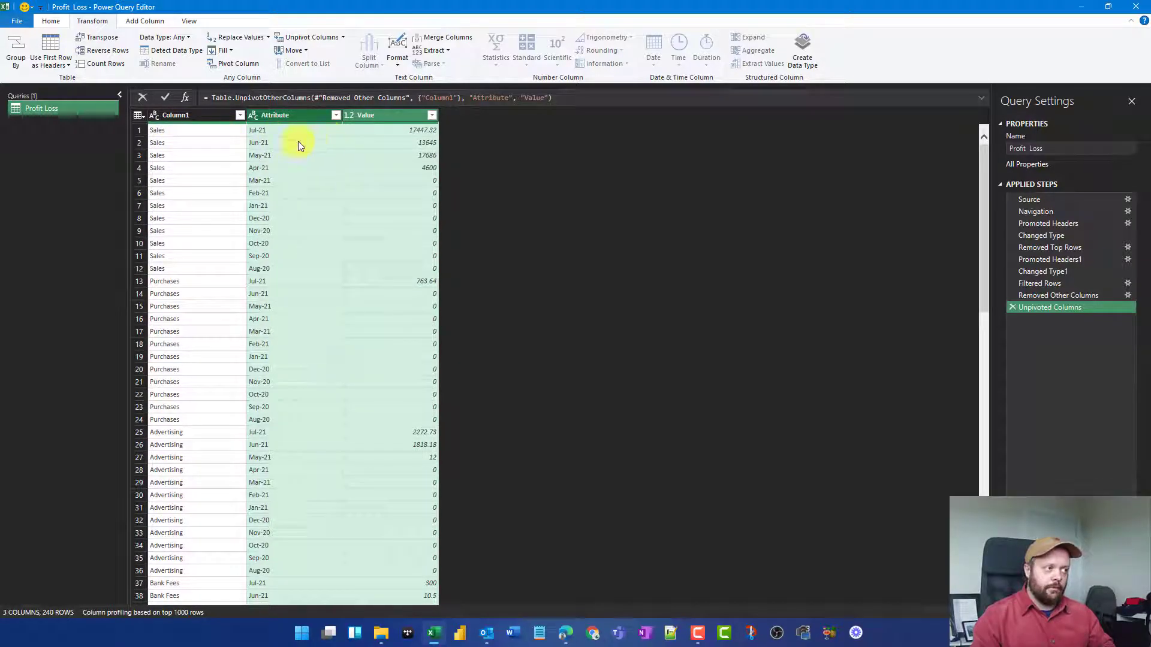
pyautogui.click(413, 130)
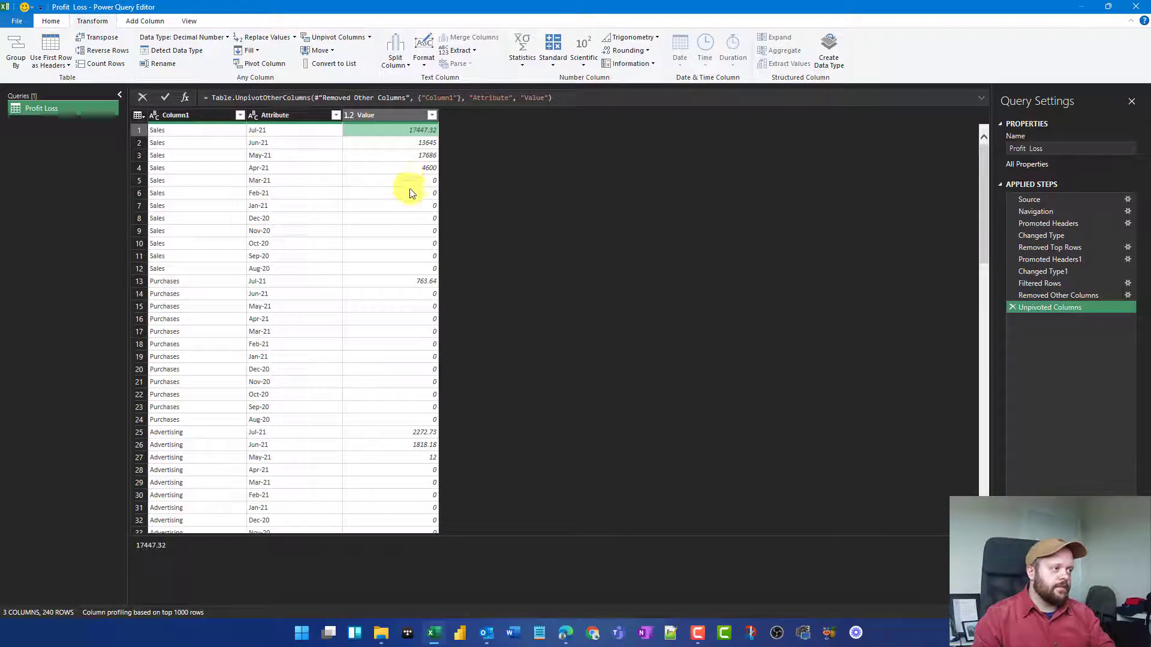
pyautogui.click(432, 115)
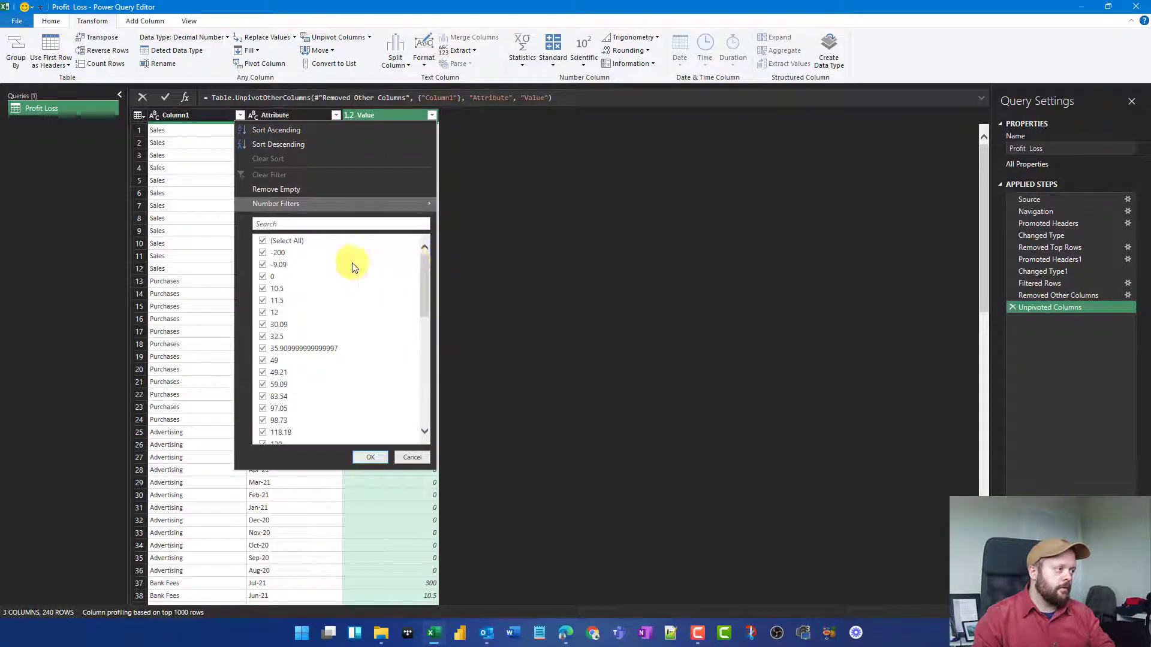
pyautogui.click(274, 279)
pyautogui.click(370, 456)
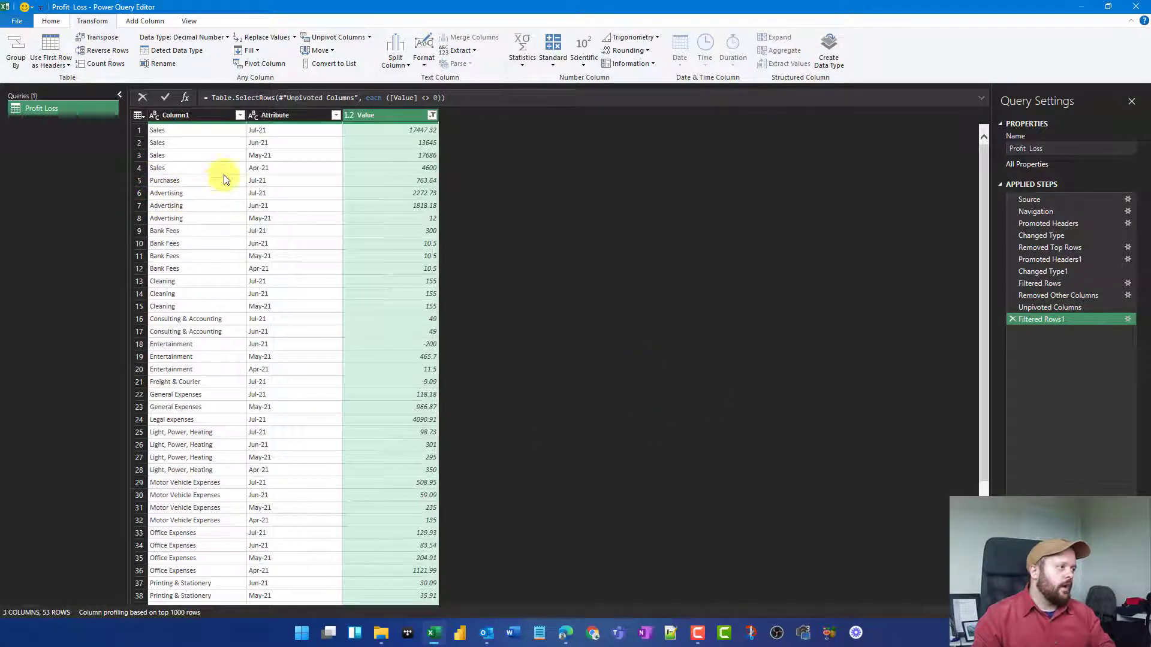
# Step: Rename Column1 to Account Name and the Attribute column to Date
pyautogui.click(201, 114)
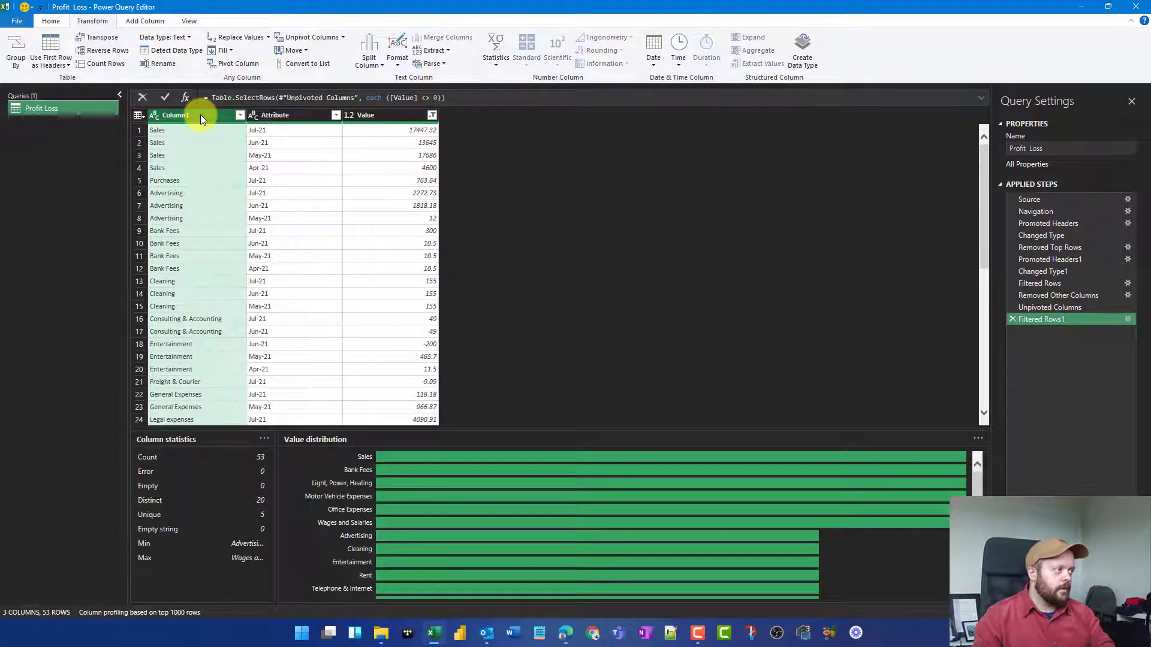
pyautogui.doubleClick(200, 115)
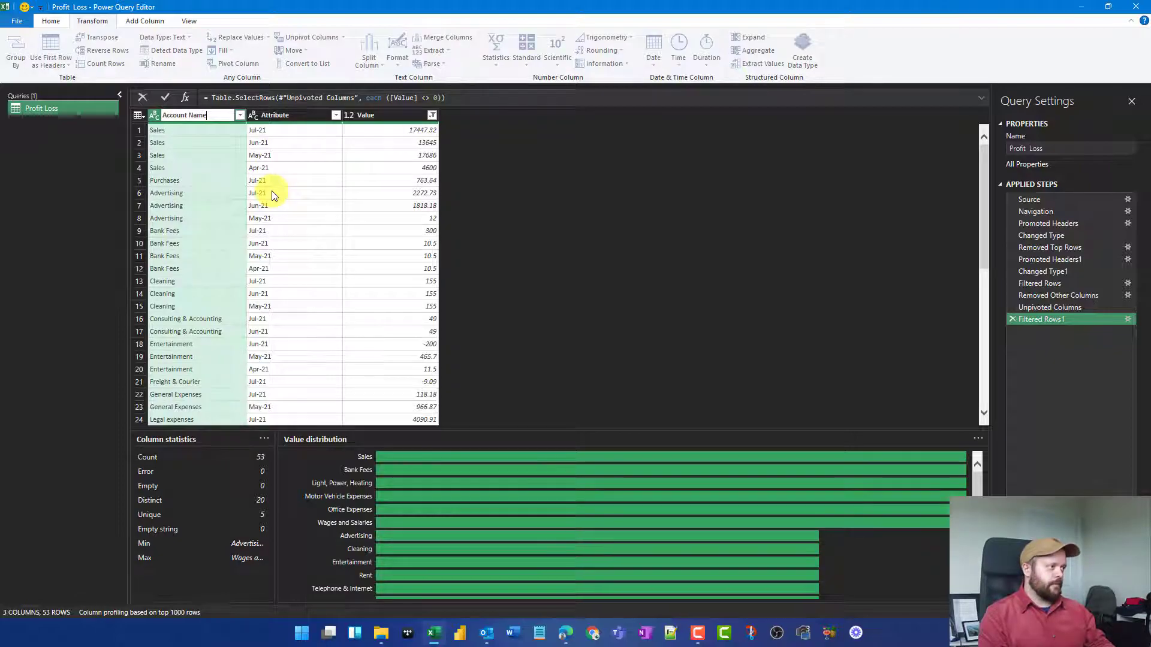
pyautogui.press('Return')
pyautogui.doubleClick(286, 115)
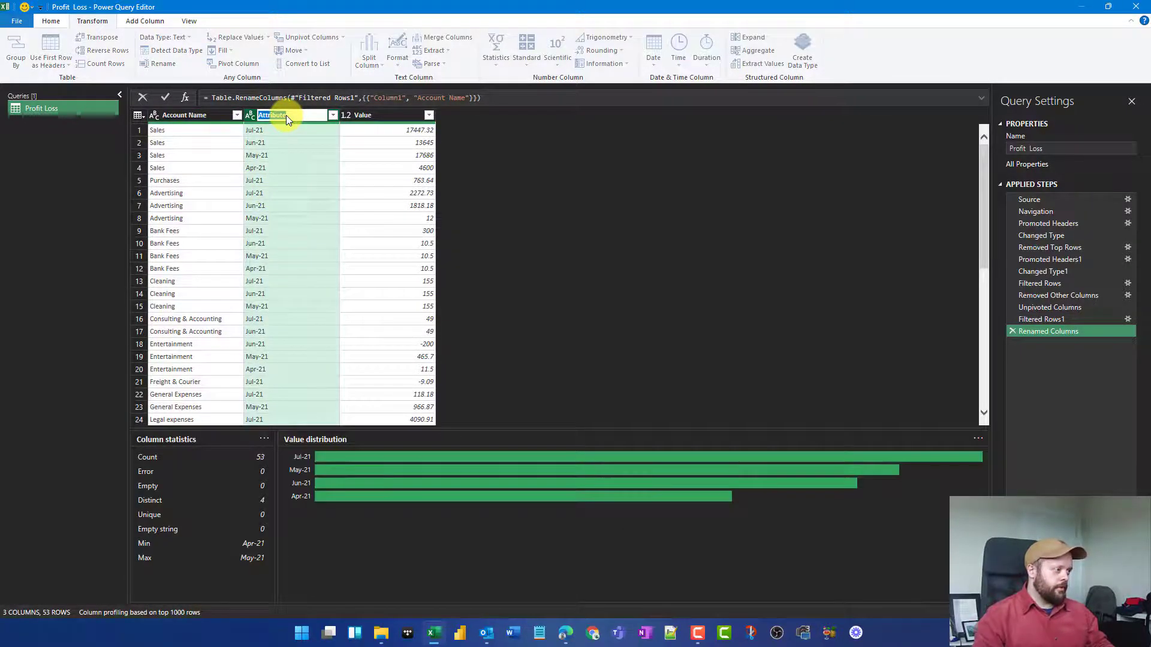
pyautogui.write('Date')
pyautogui.press('Return')
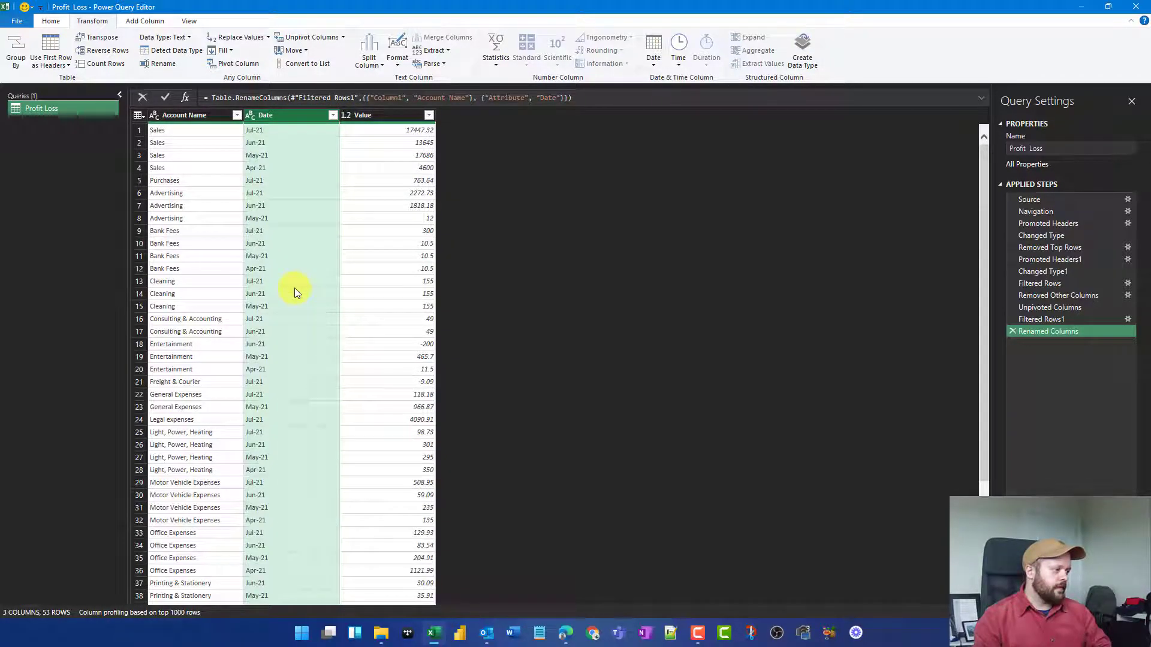
pyautogui.scroll(-5, 294, 289)
pyautogui.scroll(5, 293, 289)
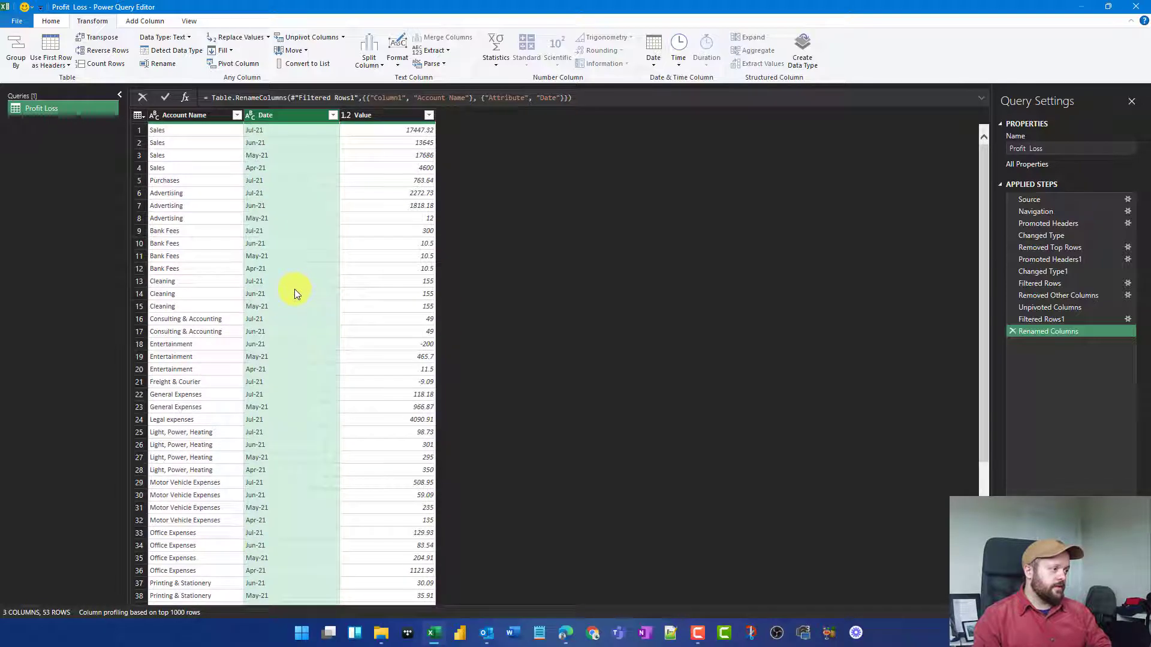
pyautogui.scroll(-5, 293, 291)
pyautogui.scroll(5, 284, 299)
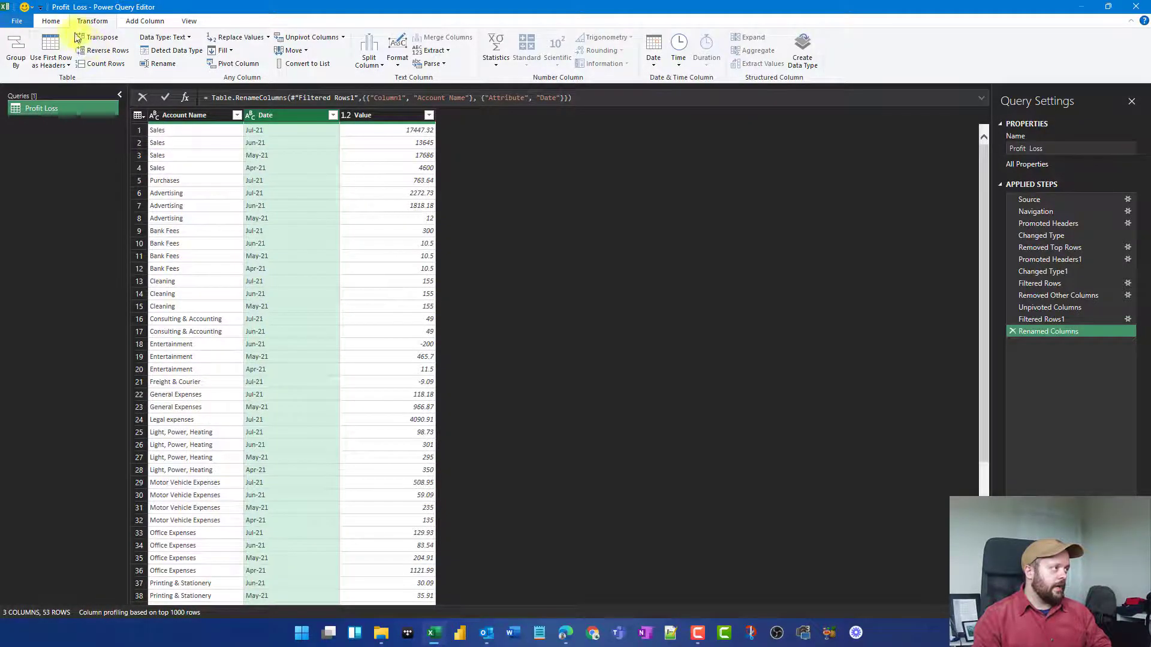
pyautogui.click(51, 21)
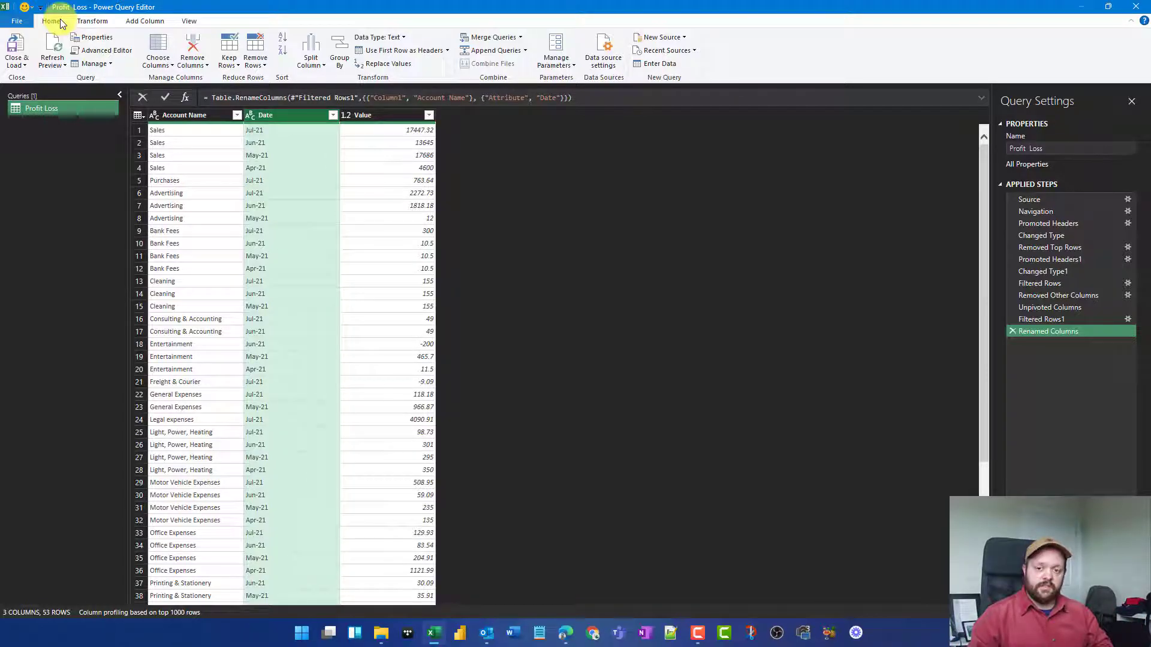
# Step: Load the Profit Loss query into the workbook as a table on a new worksheet
pyautogui.click(18, 64)
pyautogui.click(56, 93)
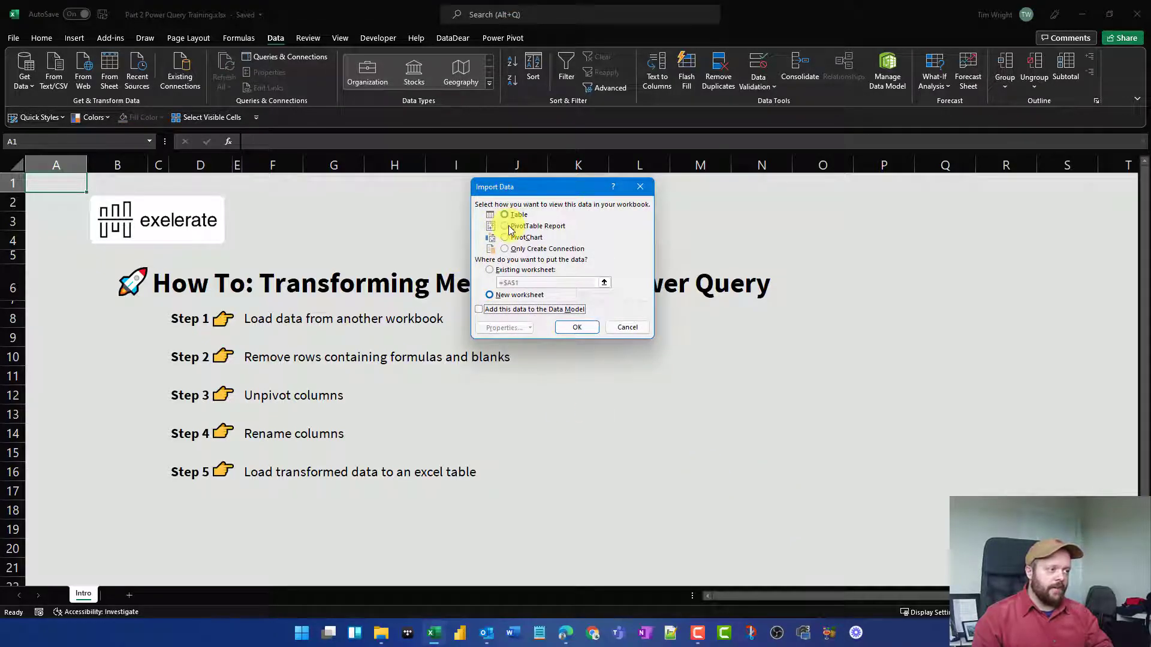
pyautogui.click(583, 328)
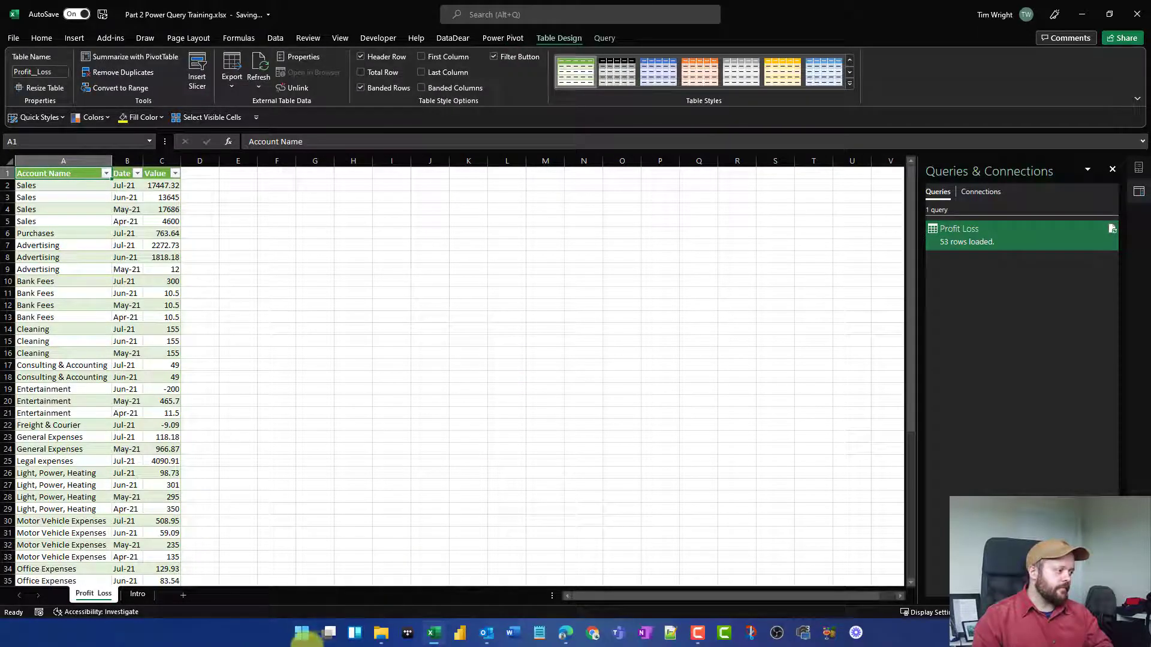
# Step: Look over the loaded table, examining its rows and the Account Name and Date columns
pyautogui.scroll(-5, 142, 311)
pyautogui.scroll(5, 142, 311)
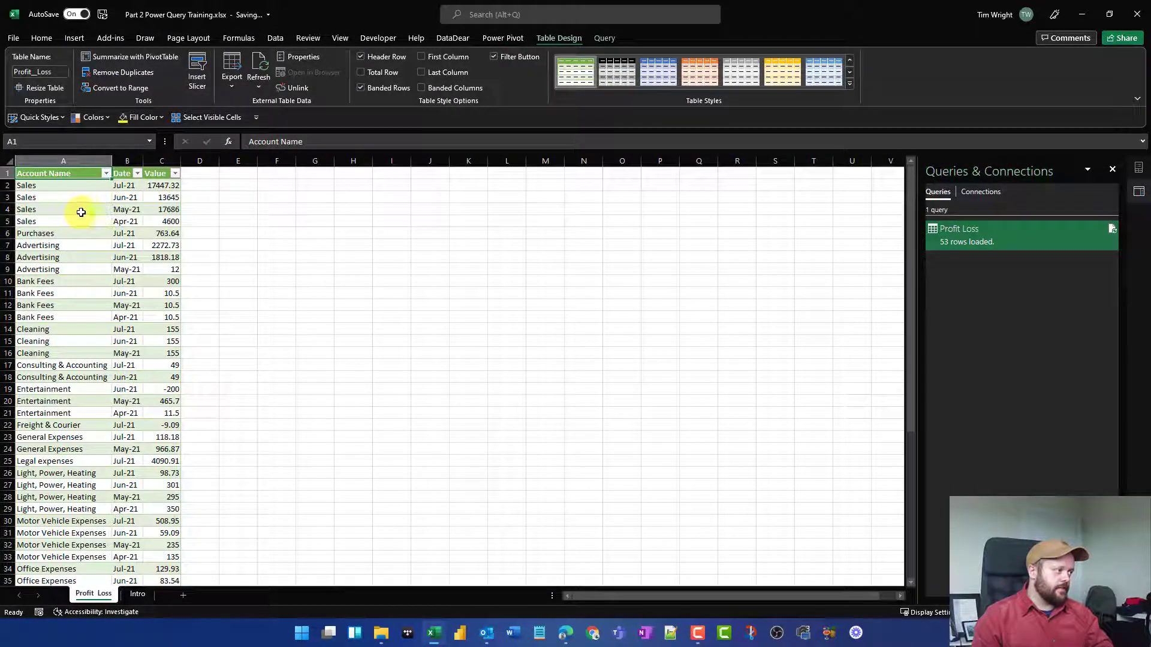
pyautogui.moveTo(54, 182); pyautogui.dragTo(67, 516)
pyautogui.scroll(5, 67, 270)
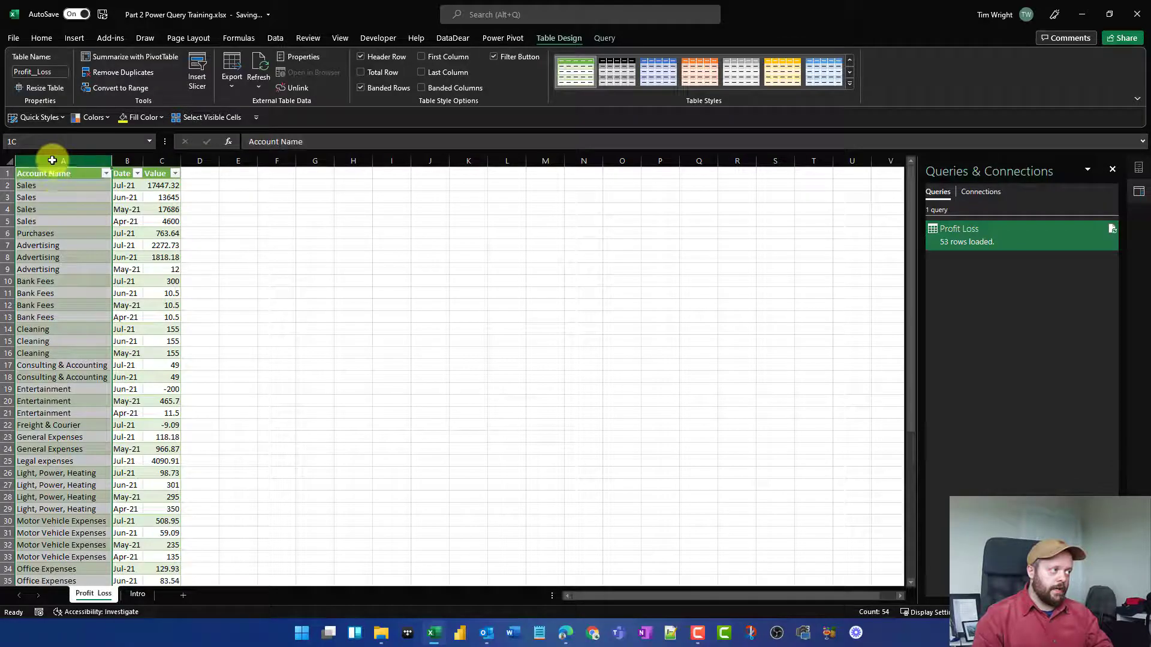
pyautogui.click(125, 160)
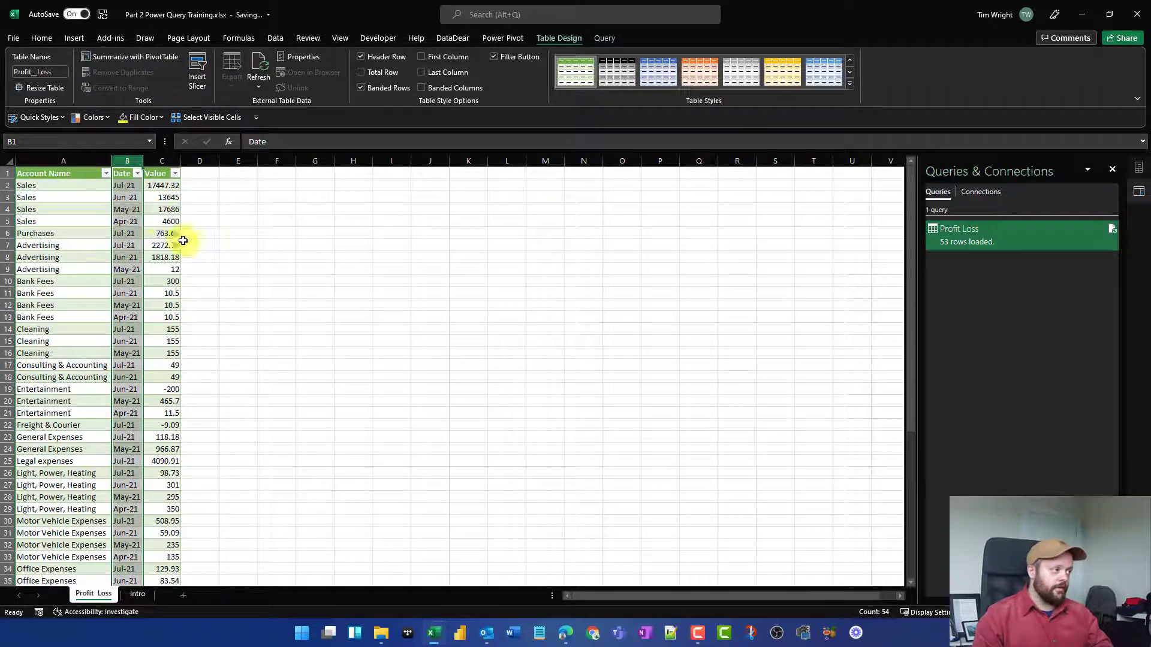
pyautogui.click(197, 198)
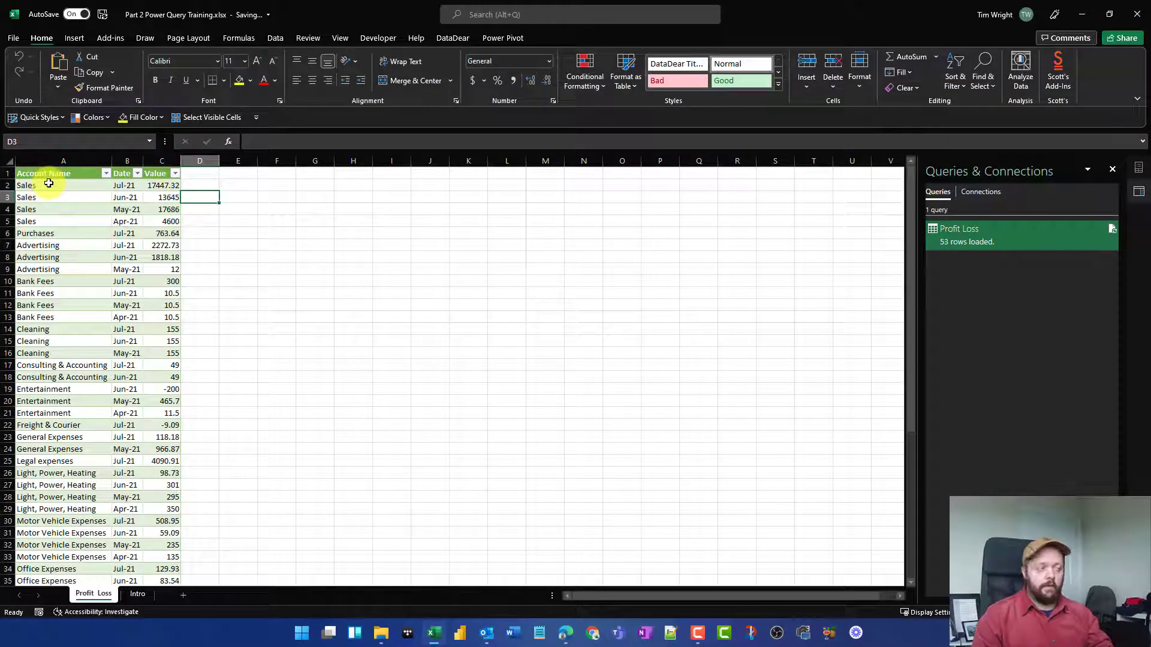
# Step: Create a PivotTable from the Profit__Loss table on a new worksheet, with Account Name as rows and Value as summed values
pyautogui.click(57, 173)
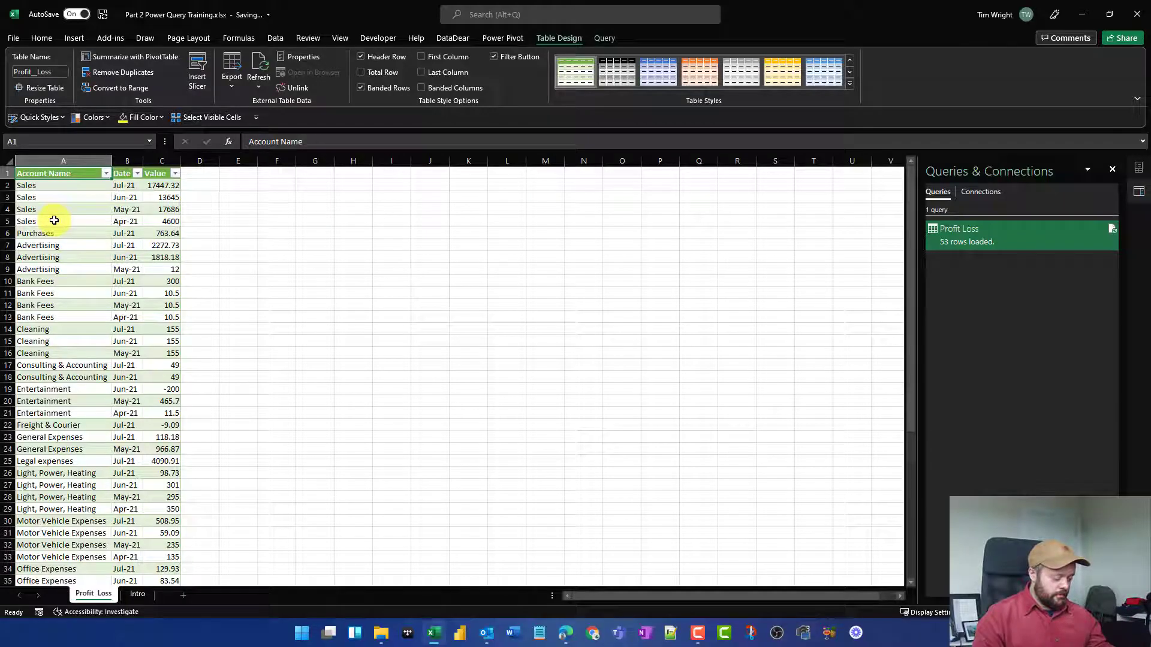
pyautogui.press('alt')
pyautogui.press('n')
pyautogui.press('v')
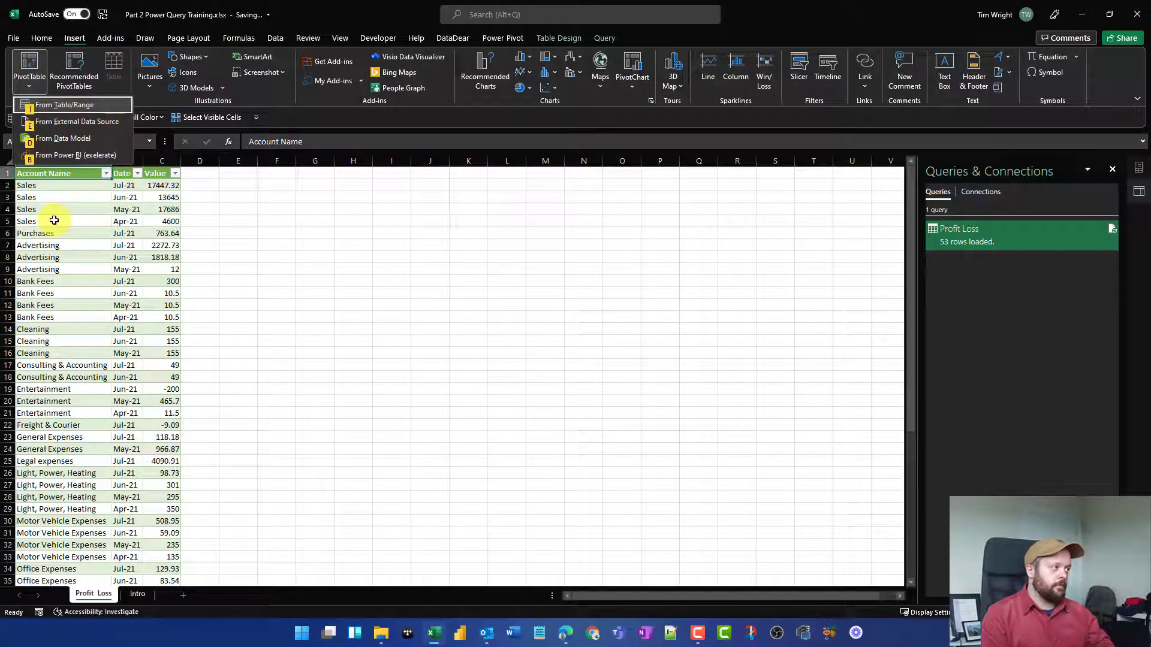
pyautogui.click(55, 109)
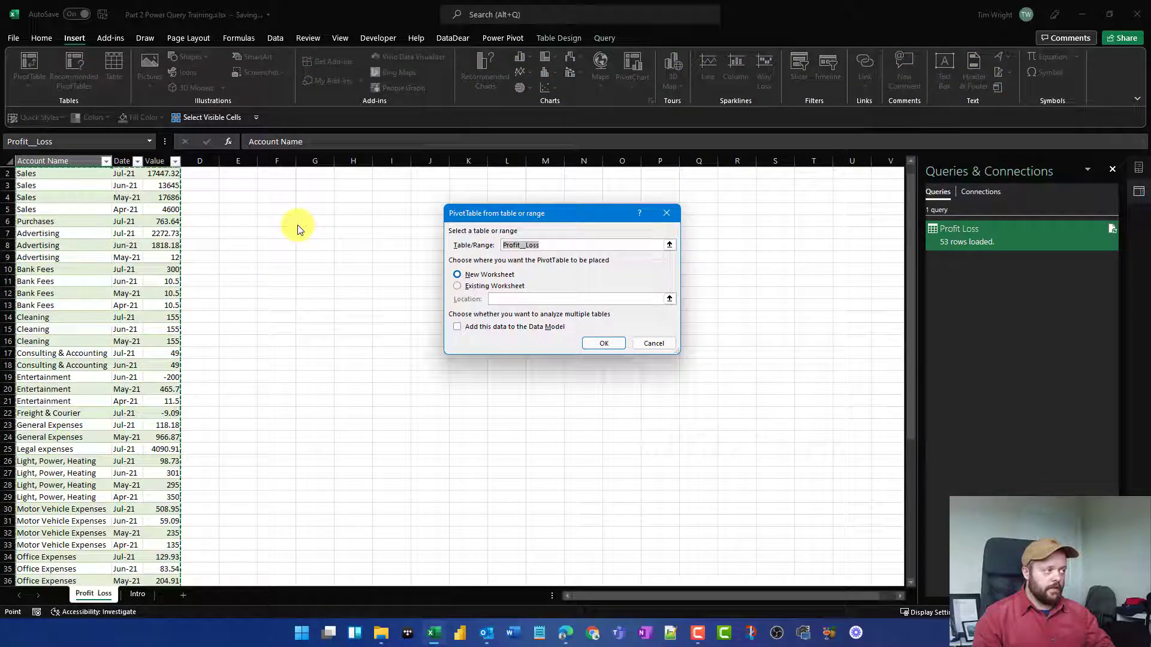
pyautogui.click(599, 343)
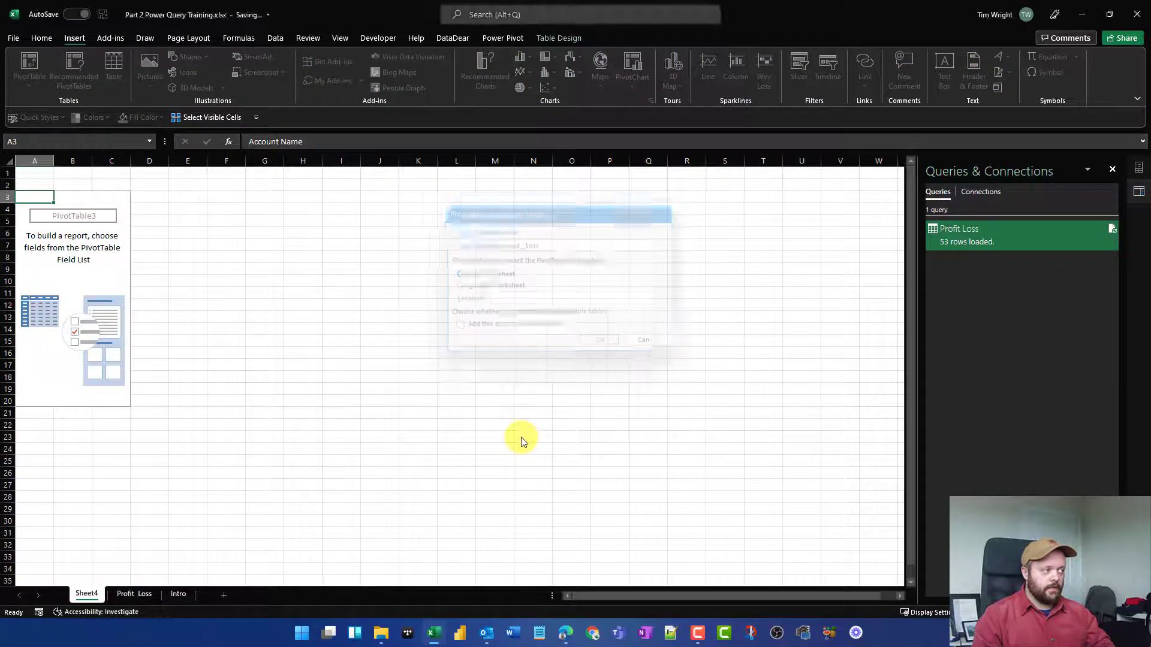
pyautogui.click(968, 234)
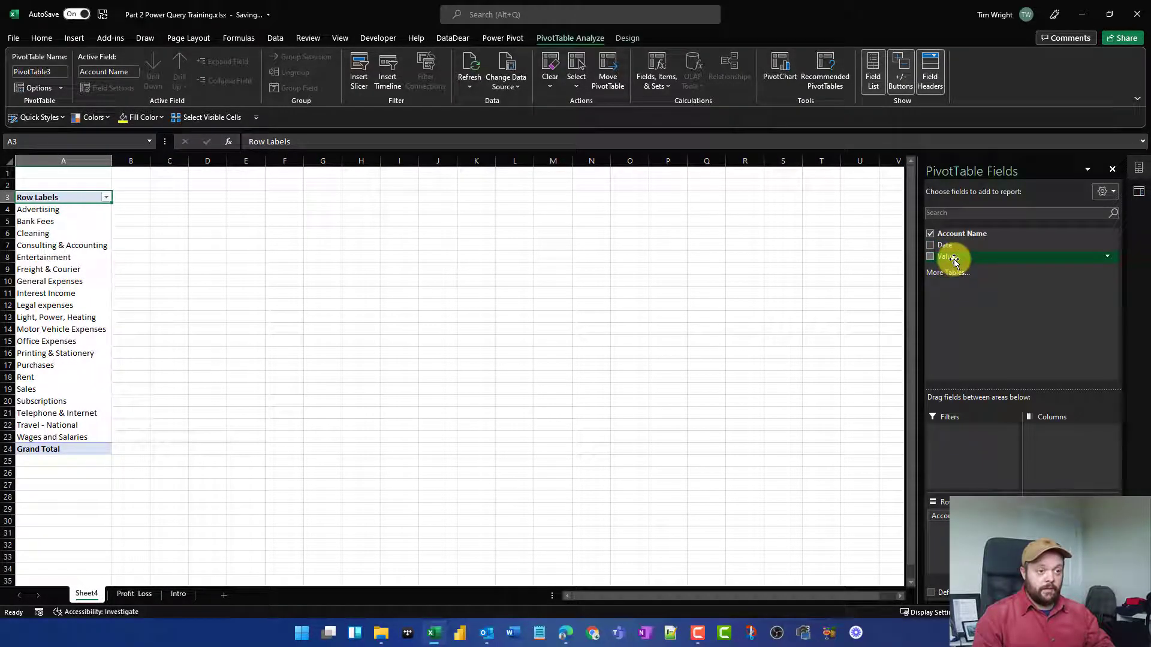
pyautogui.moveTo(944, 262); pyautogui.dragTo(1067, 546)
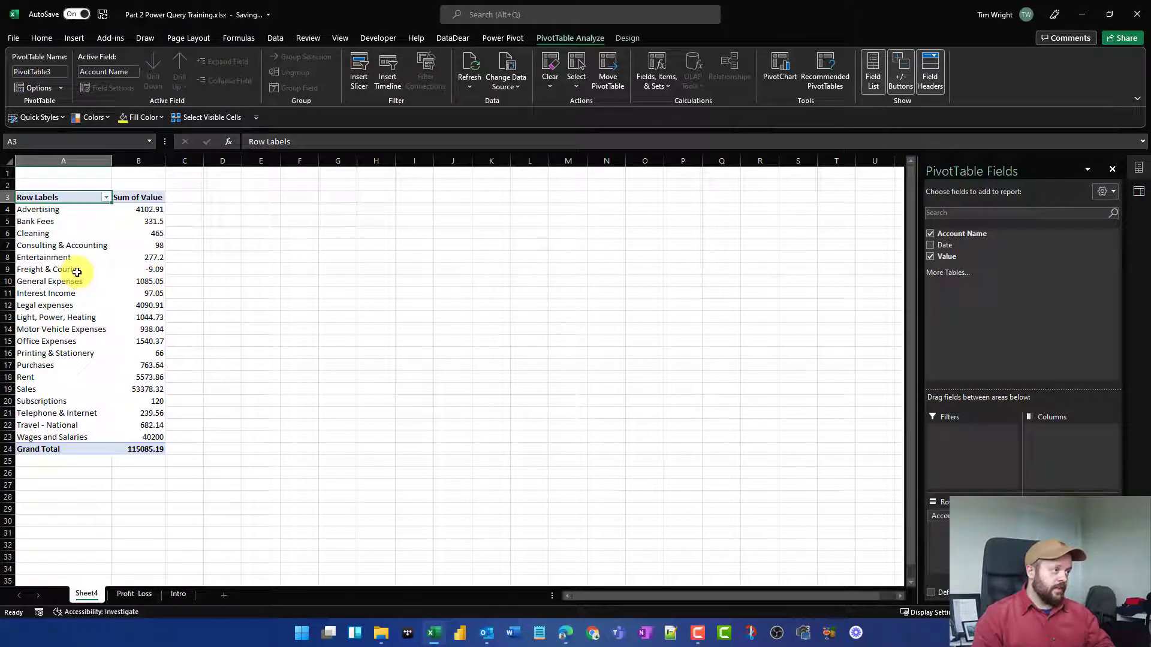
# Step: Insert an Account Name slicer for the PivotTable
pyautogui.click(75, 270)
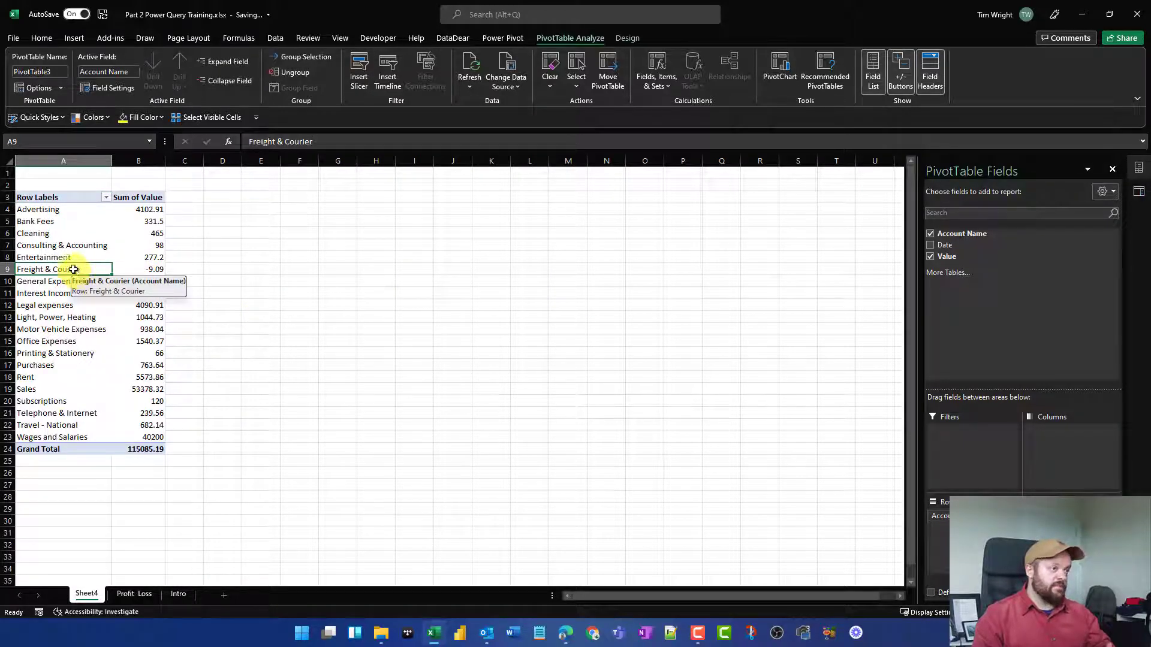
pyautogui.click(359, 73)
pyautogui.click(504, 180)
pyautogui.click(556, 399)
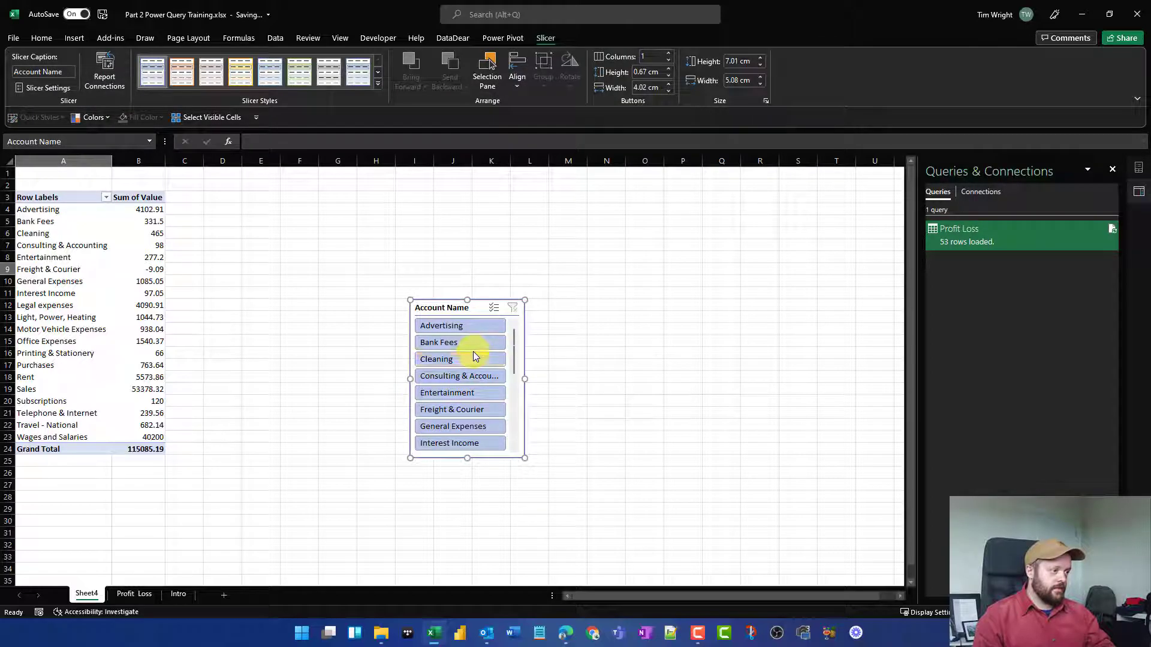
# Step: Try out the Account Name slicer on individual accounts, including General Expenses, Cleaning and Advertising, and clear the filter
pyautogui.click(455, 393)
pyautogui.click(462, 426)
pyautogui.click(454, 377)
pyautogui.click(442, 342)
pyautogui.click(442, 325)
pyautogui.moveTo(473, 308); pyautogui.dragTo(247, 312)
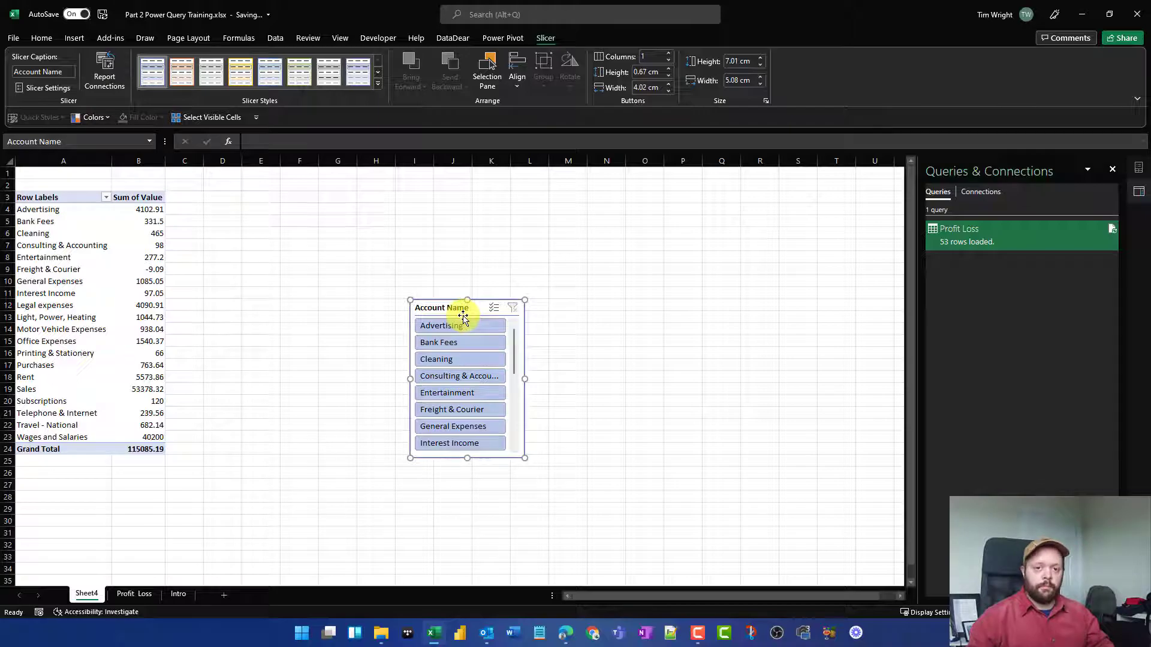
pyautogui.click(474, 376)
pyautogui.click(470, 427)
pyautogui.click(467, 376)
pyautogui.click(458, 359)
pyautogui.click(461, 325)
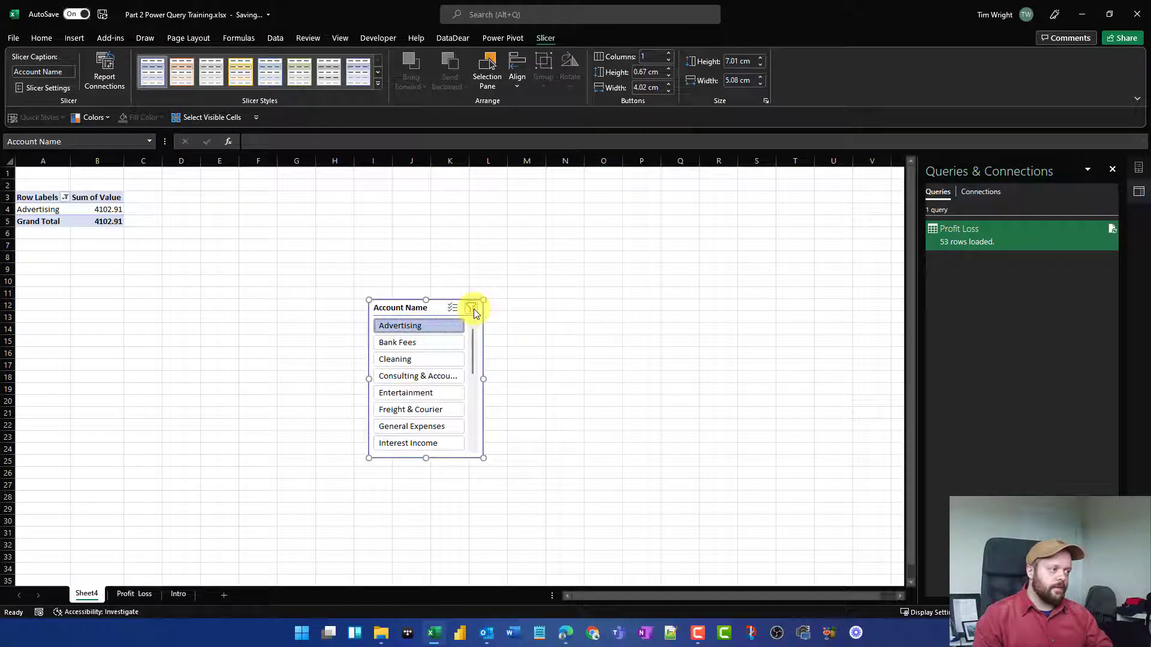
pyautogui.click(473, 308)
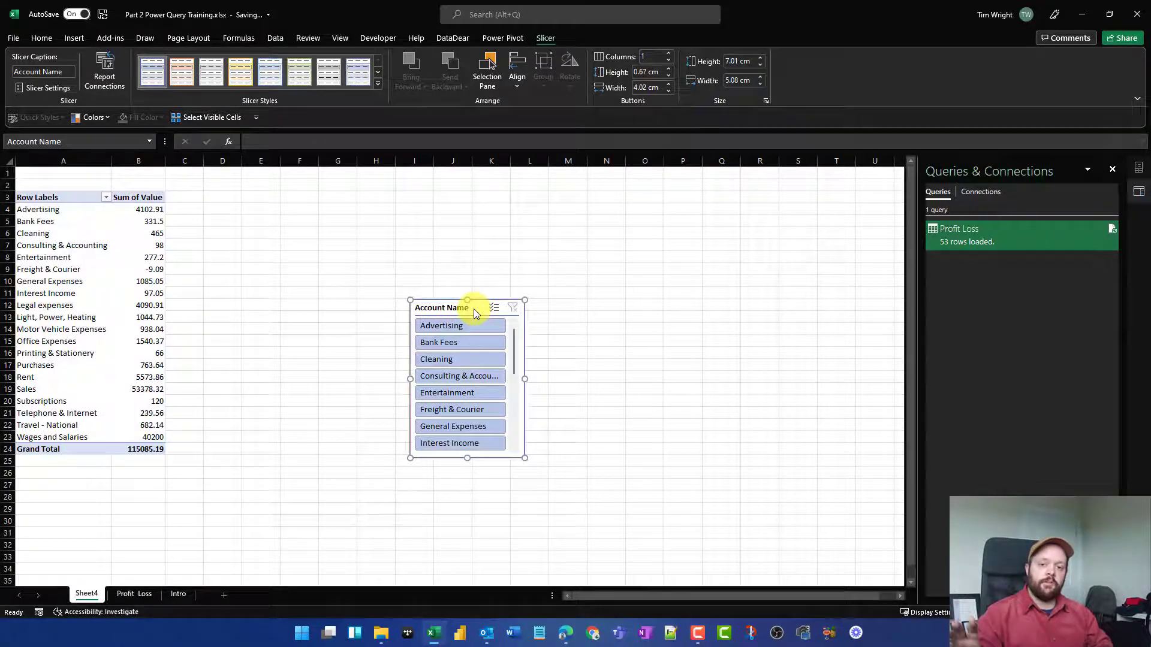